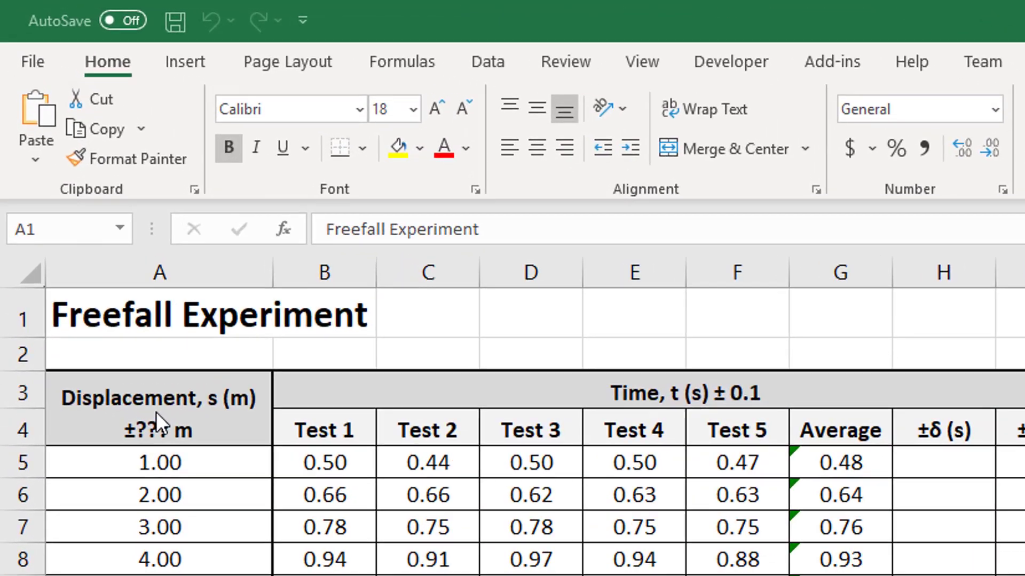
# Change the A3 displacement header's uncertainty from ±??? m to ±0.005 m
pyautogui.click(190, 403)
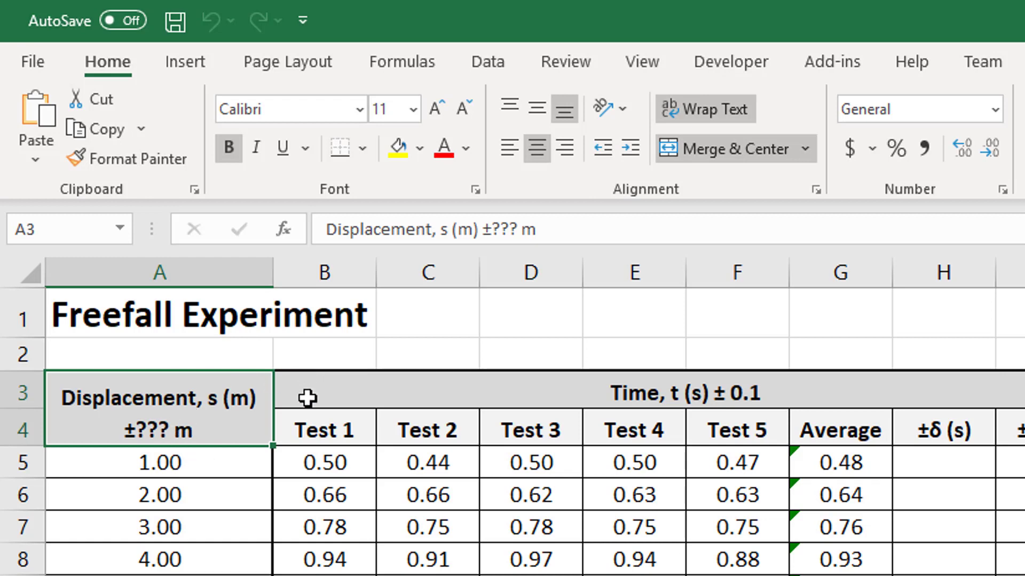
pyautogui.click(516, 231)
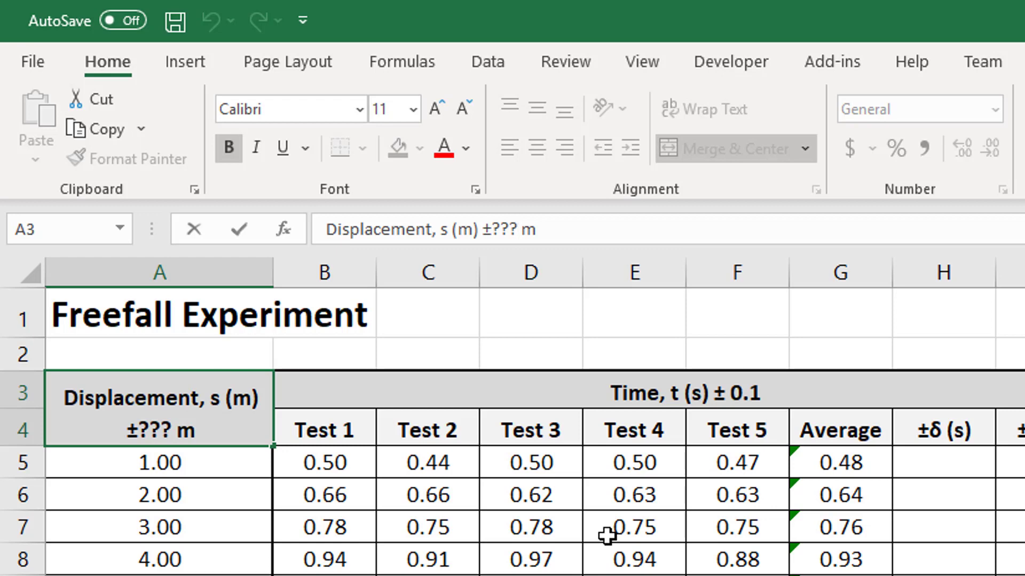
pyautogui.press('BackSpace')
pyautogui.press('BackSpace')
pyautogui.press('BackSpace')
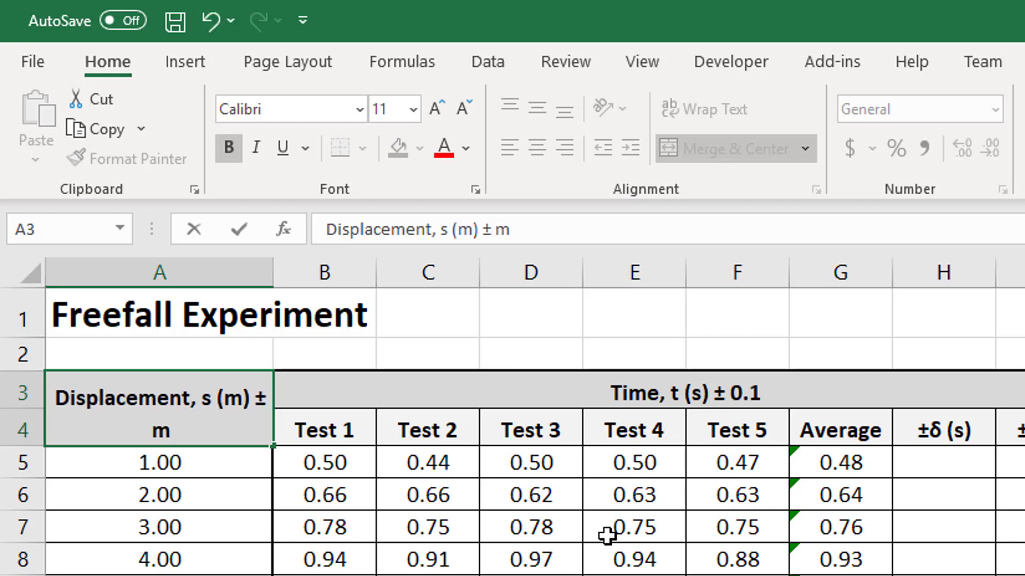
pyautogui.write('0.00')
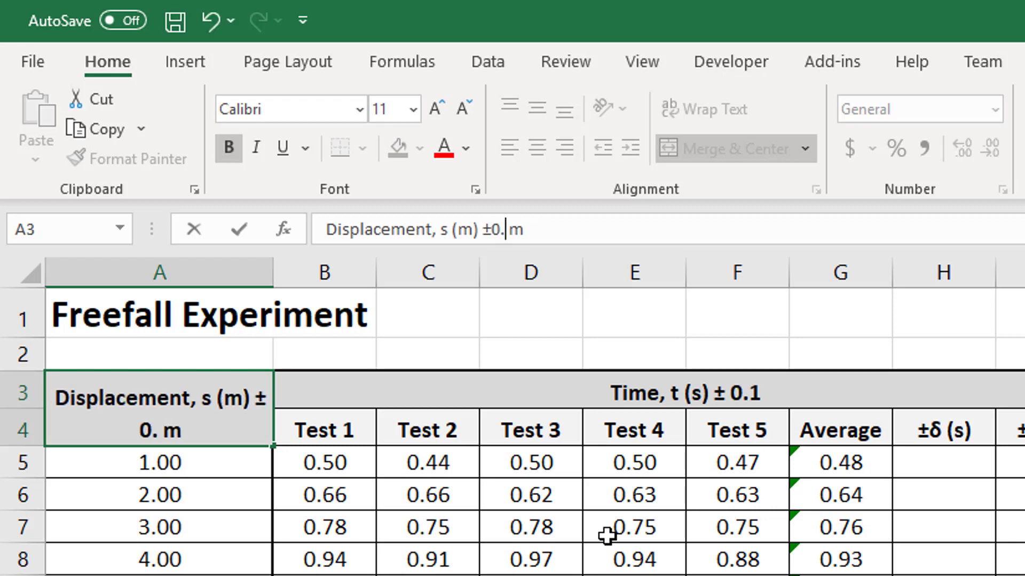
pyautogui.write('5')
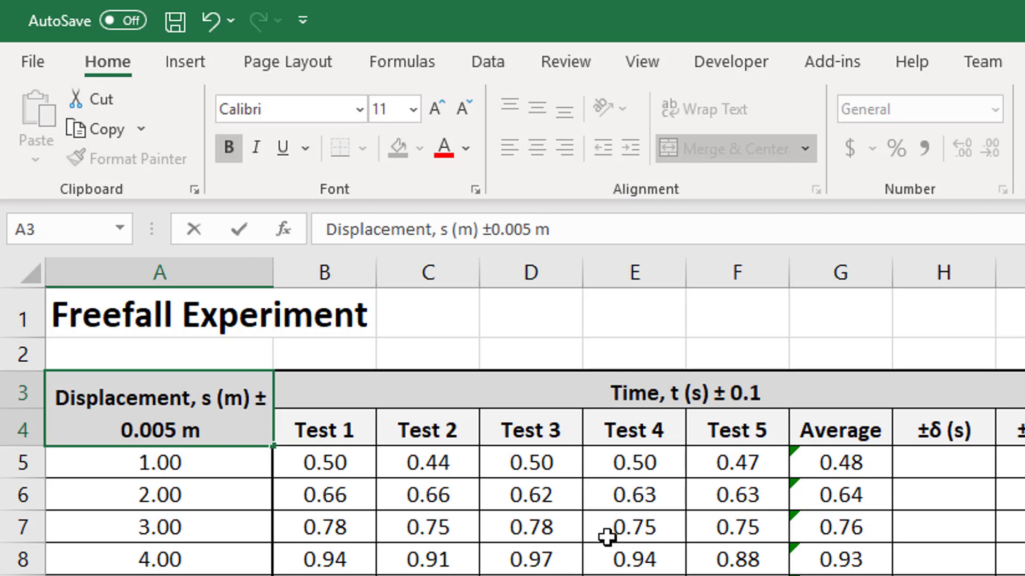
pyautogui.click(229, 462)
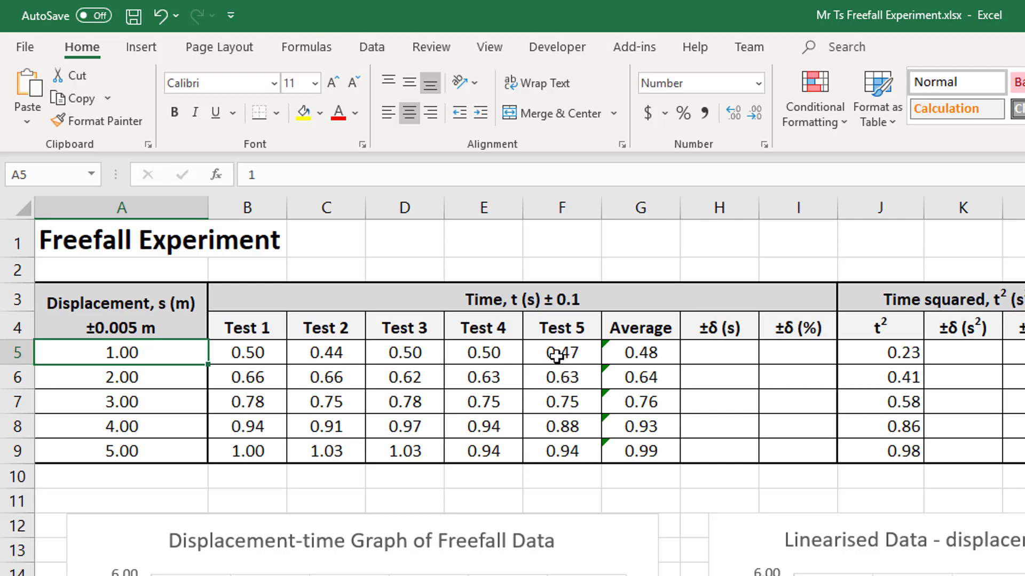
pyautogui.click(713, 356)
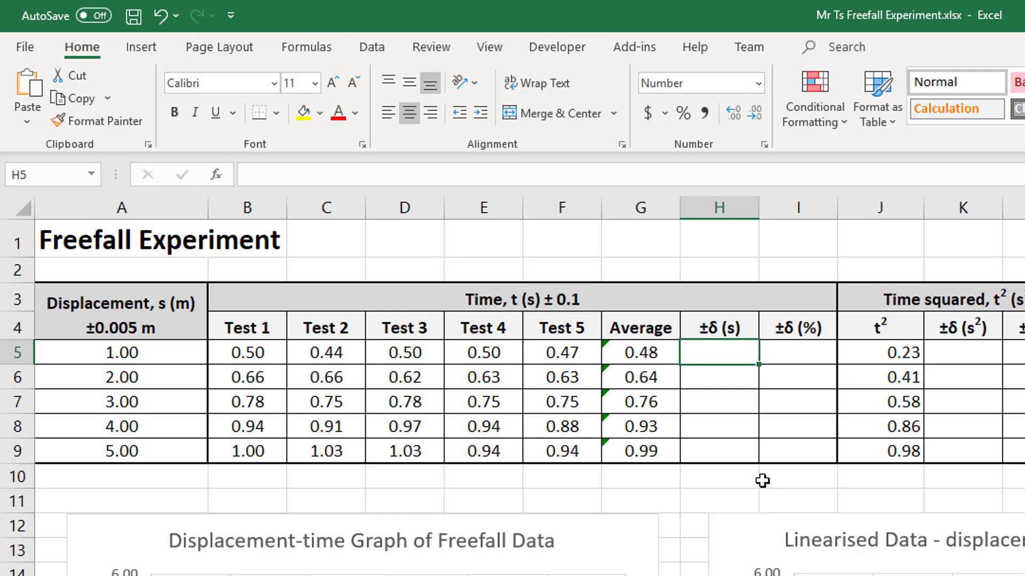
# Enter =(MAX(B5:F5)-MIN(B5:F5))/2 in H5 and fill it down to H9
pyautogui.write('=')
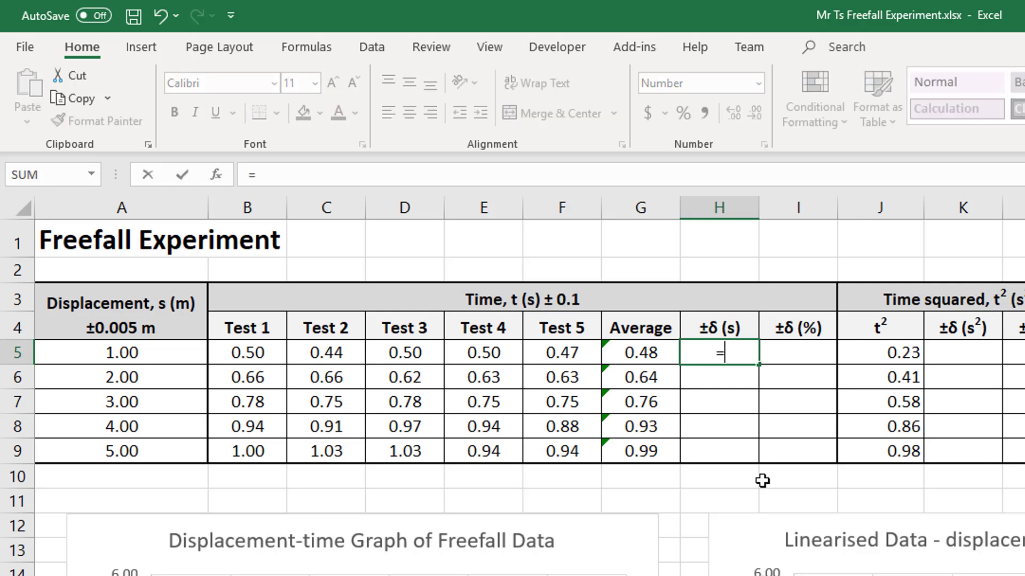
pyautogui.write('(max(')
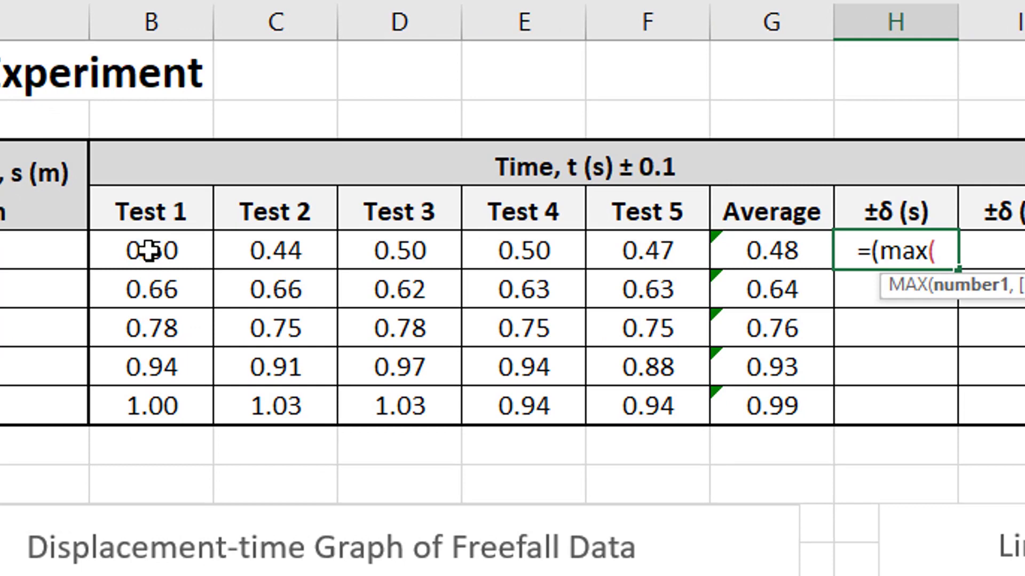
pyautogui.moveTo(149, 250); pyautogui.dragTo(663, 246)
pyautogui.write(')')
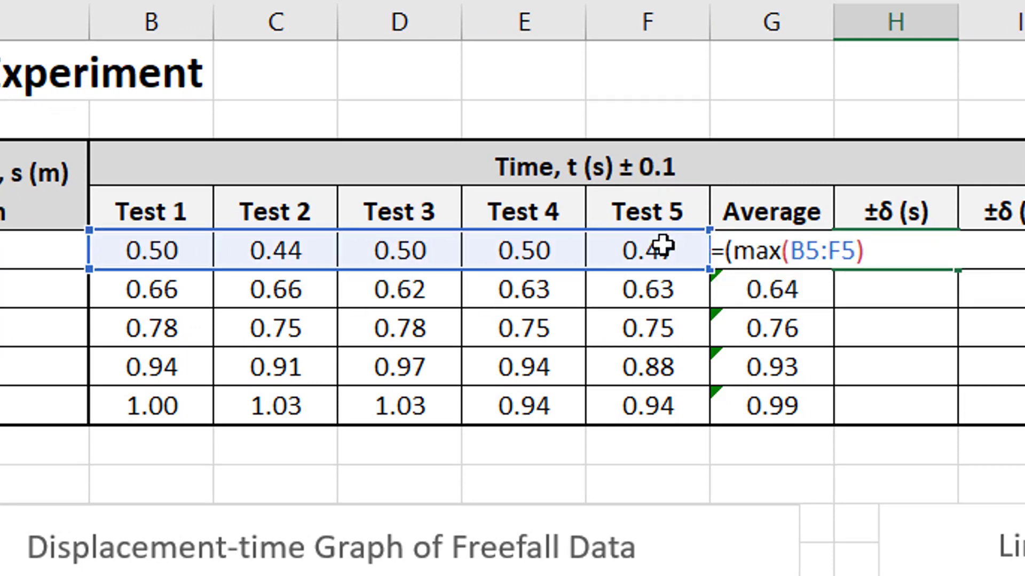
pyautogui.write('-min(')
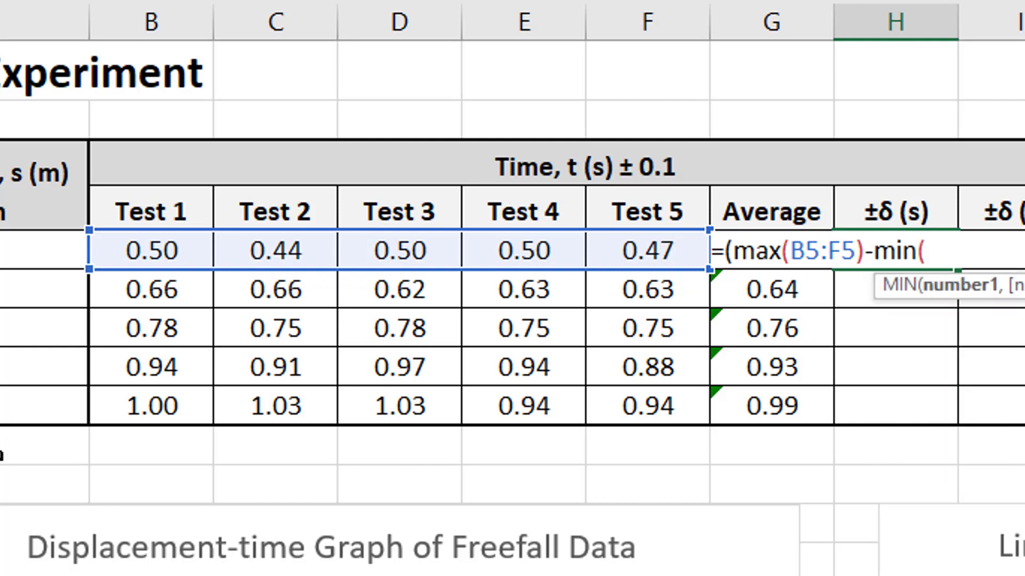
pyautogui.moveTo(147, 252); pyautogui.dragTo(668, 253)
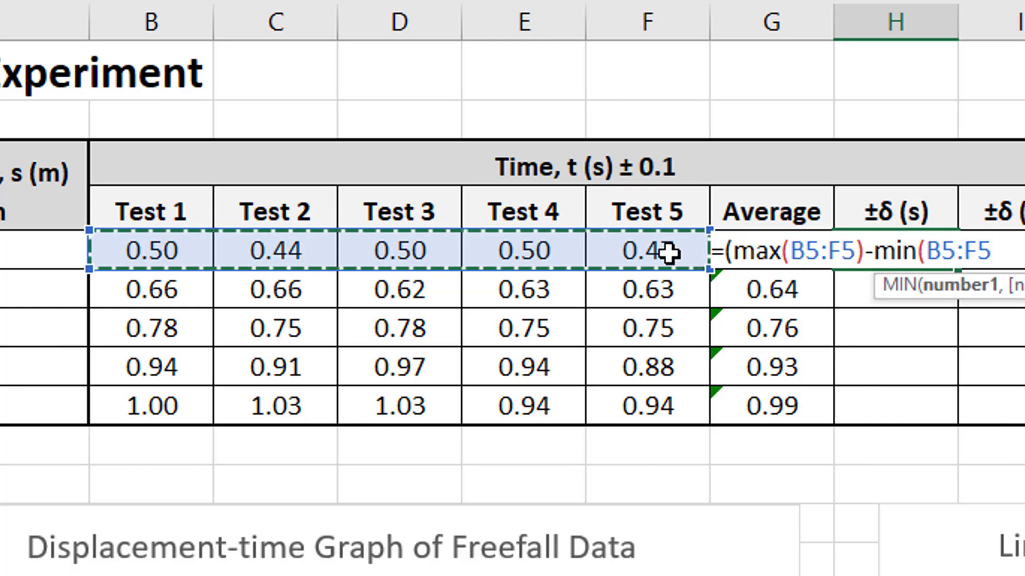
pyautogui.write('))')
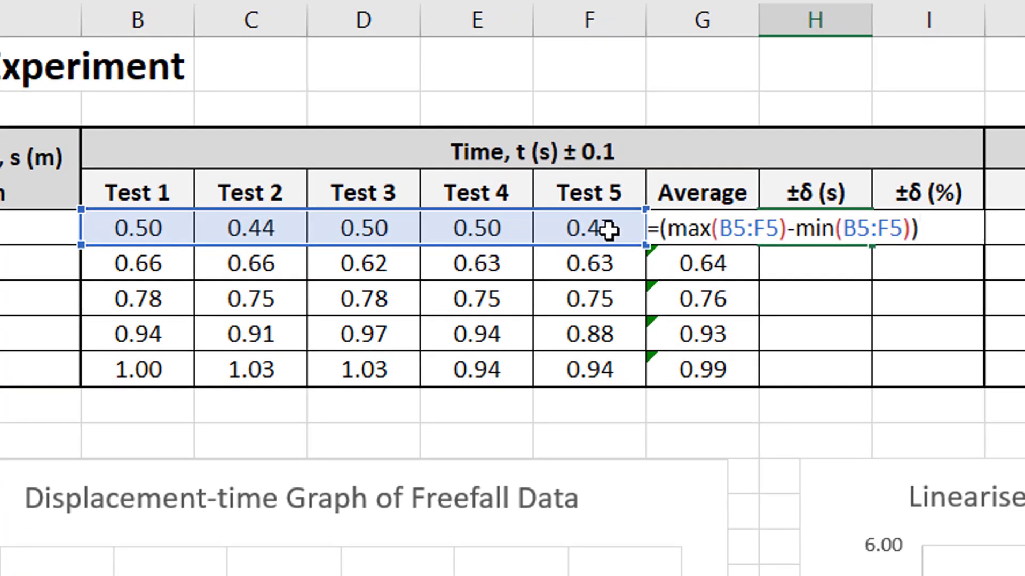
pyautogui.write('/2')
pyautogui.press('Return')
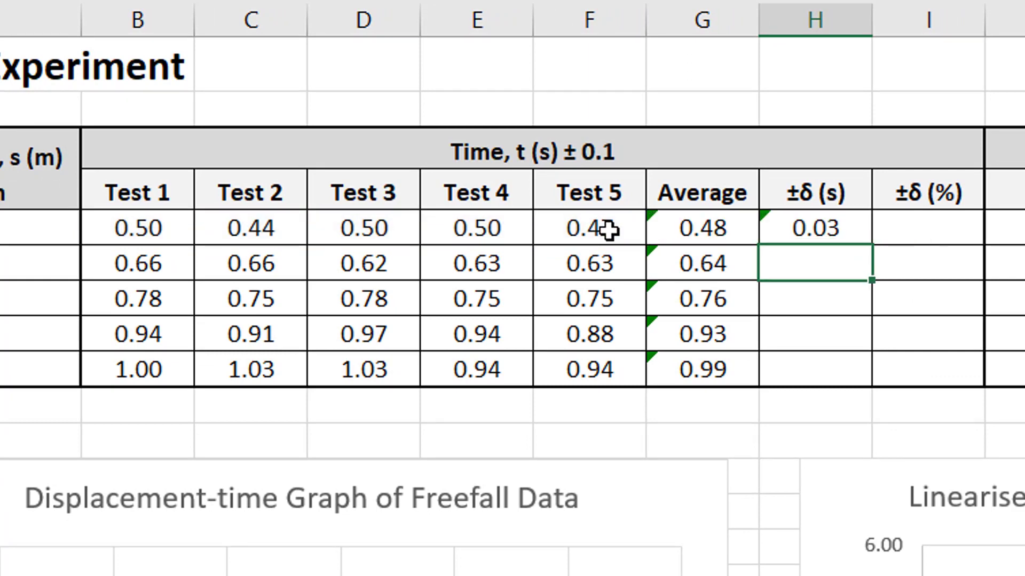
pyautogui.press('Up')
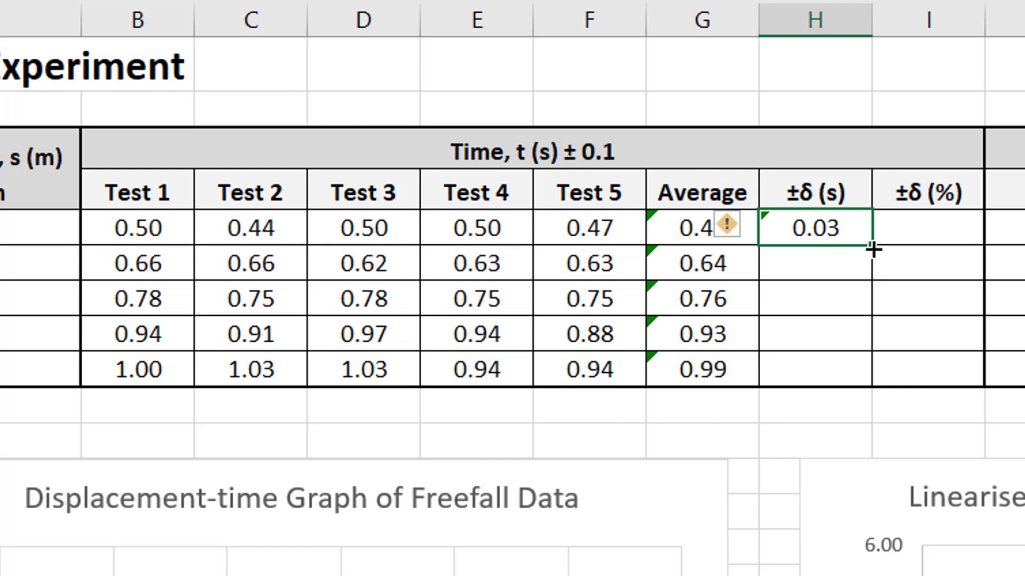
pyautogui.moveTo(873, 250); pyautogui.dragTo(868, 385)
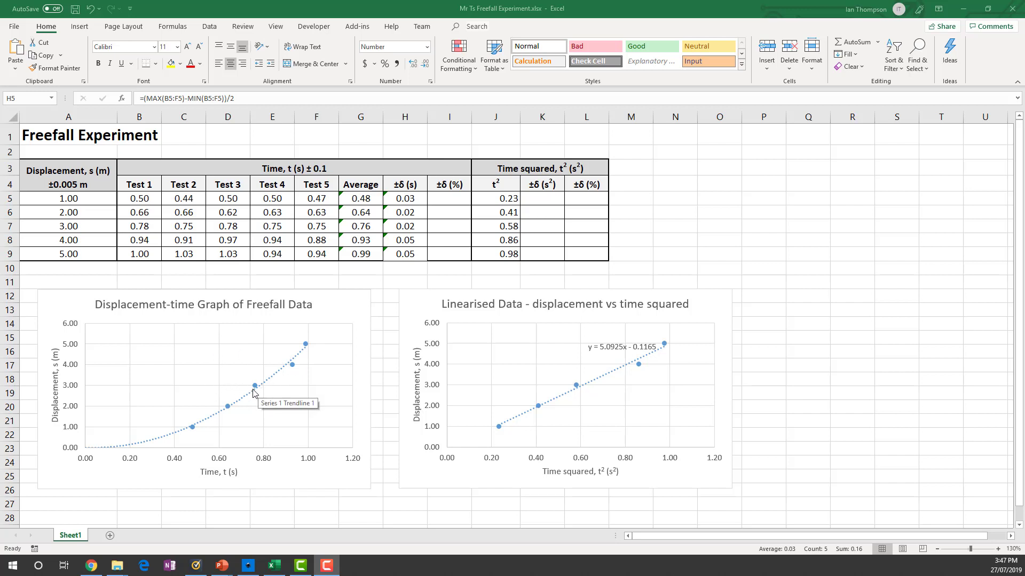
pyautogui.moveTo(255, 388)
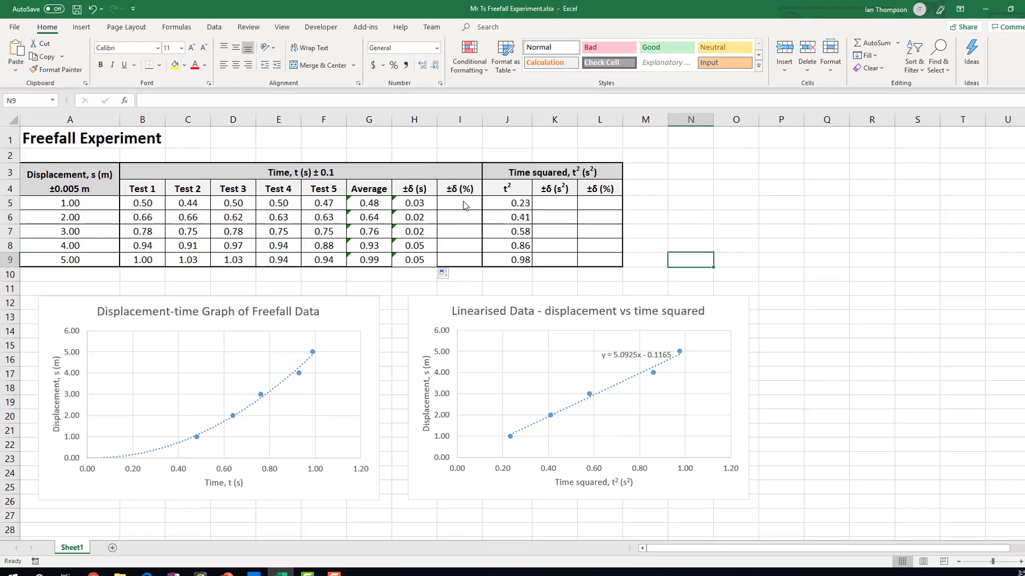
pyautogui.click(453, 200)
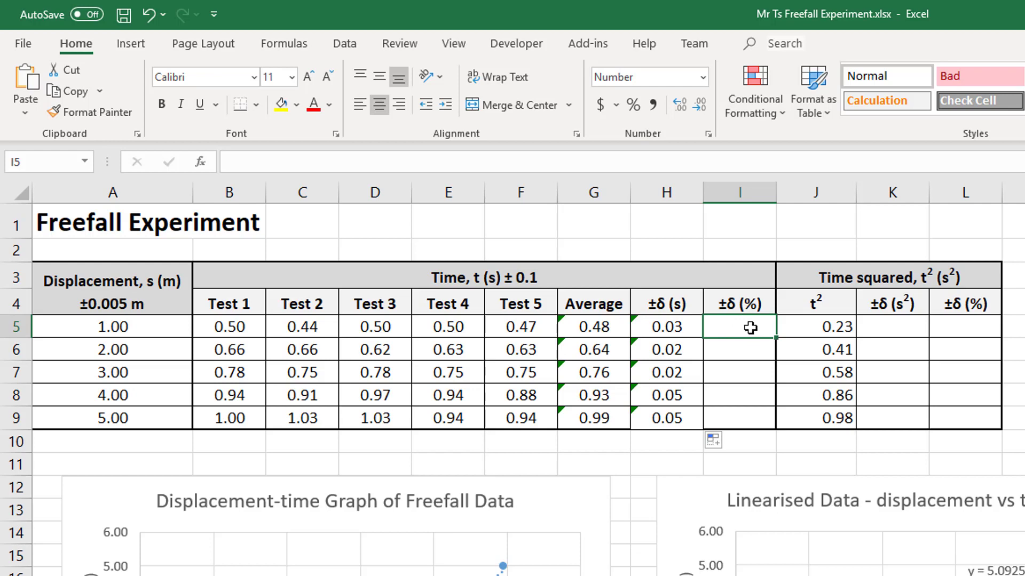
pyautogui.click(978, 324)
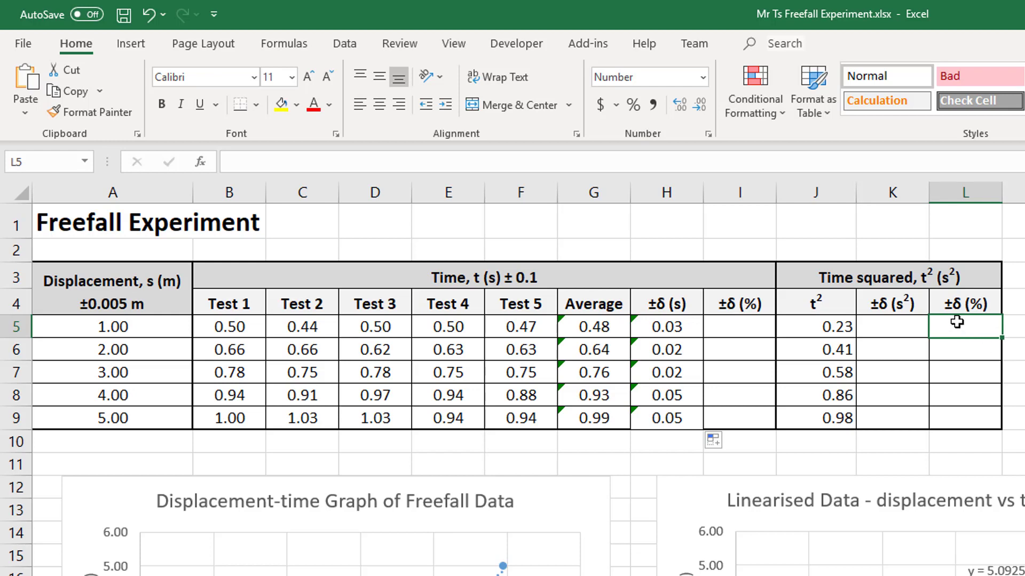
pyautogui.click(884, 327)
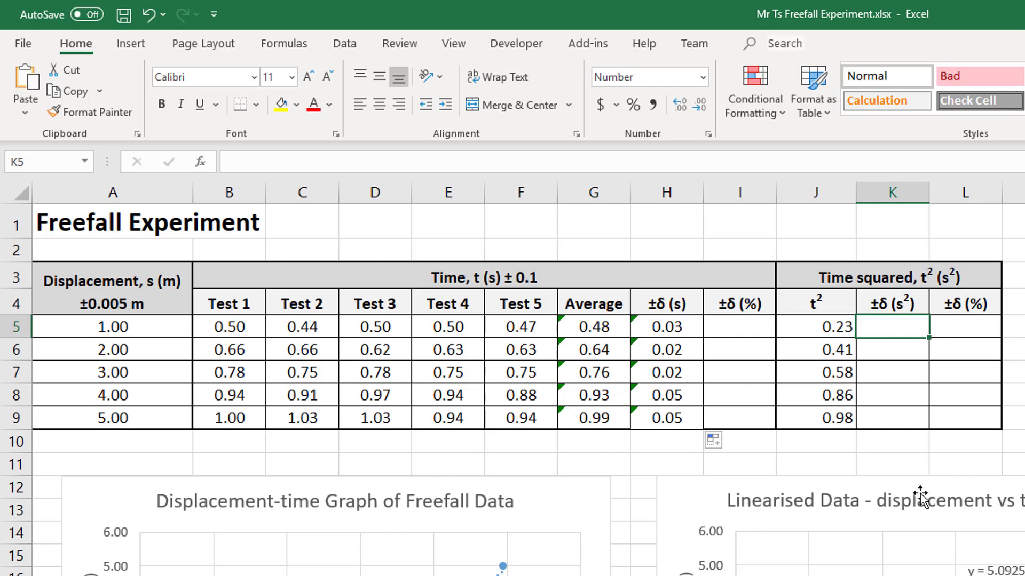
pyautogui.click(745, 326)
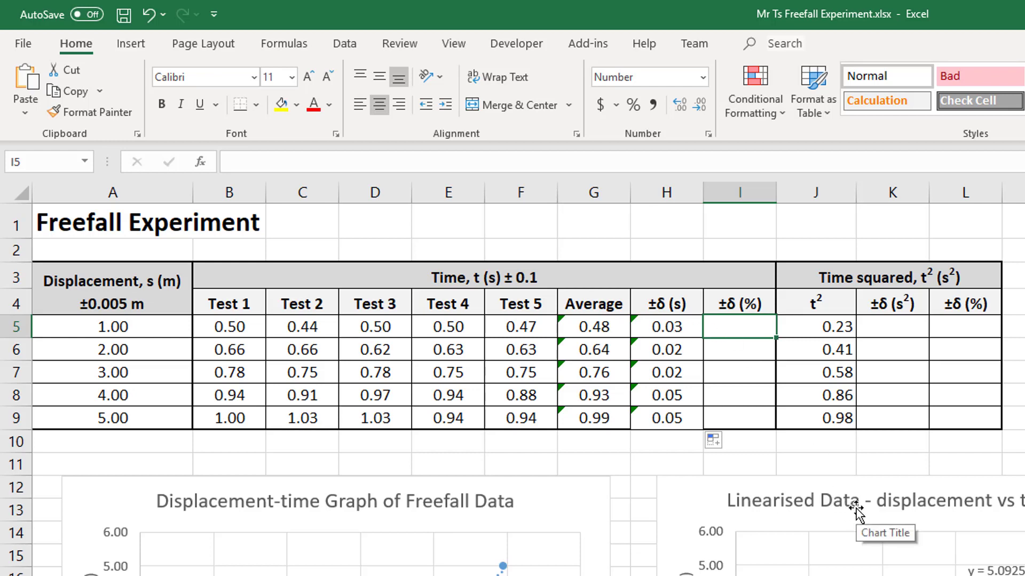
# Enter =H5/G5 in I5 as a percentage and fill to I9, giving 6%, 3%, 2%, 5%, 5%
pyautogui.write('=')
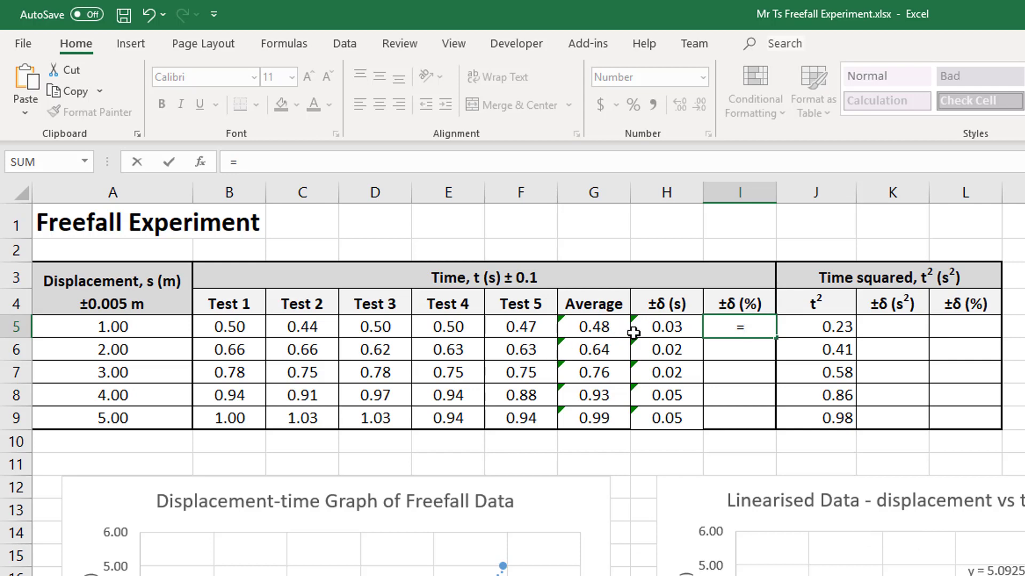
pyautogui.click(655, 325)
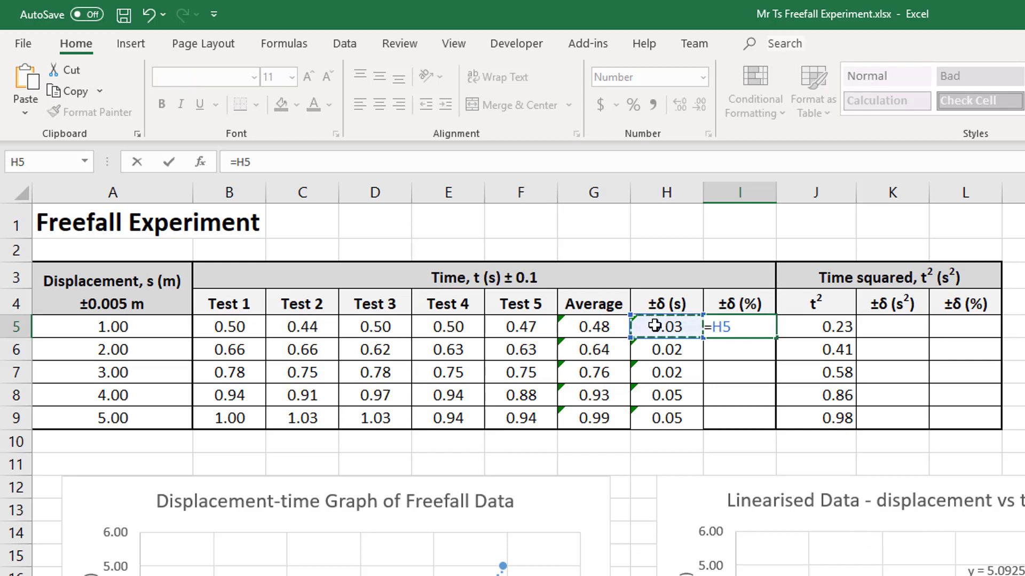
pyautogui.write('/')
pyautogui.click(590, 327)
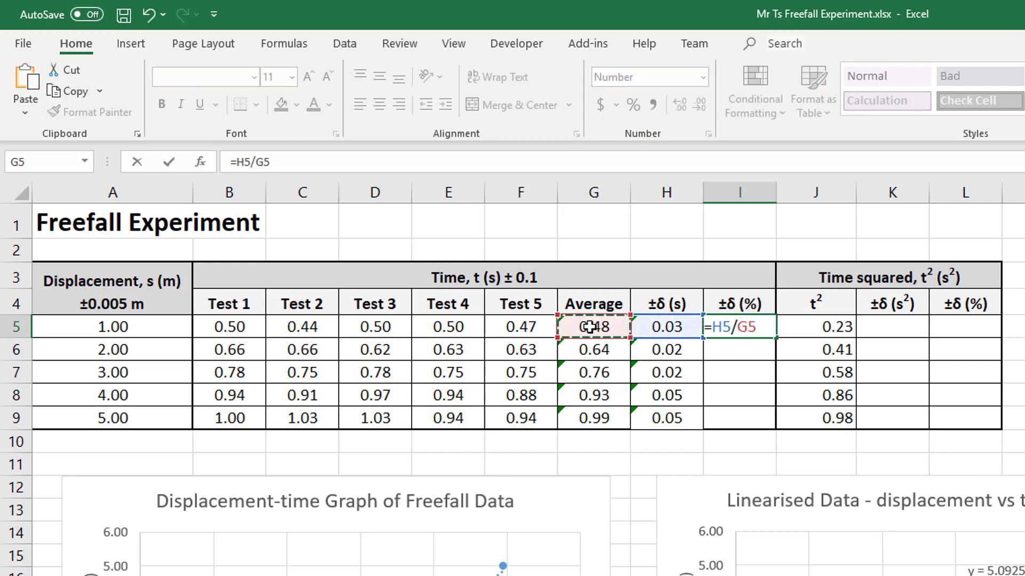
pyautogui.hotkey('ctrl', 'Return')
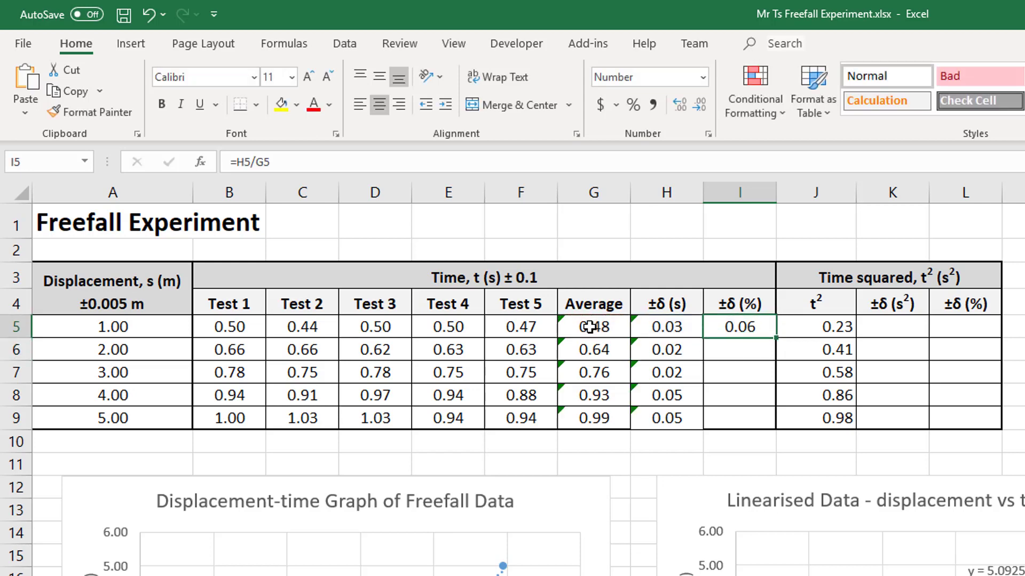
pyautogui.click(629, 108)
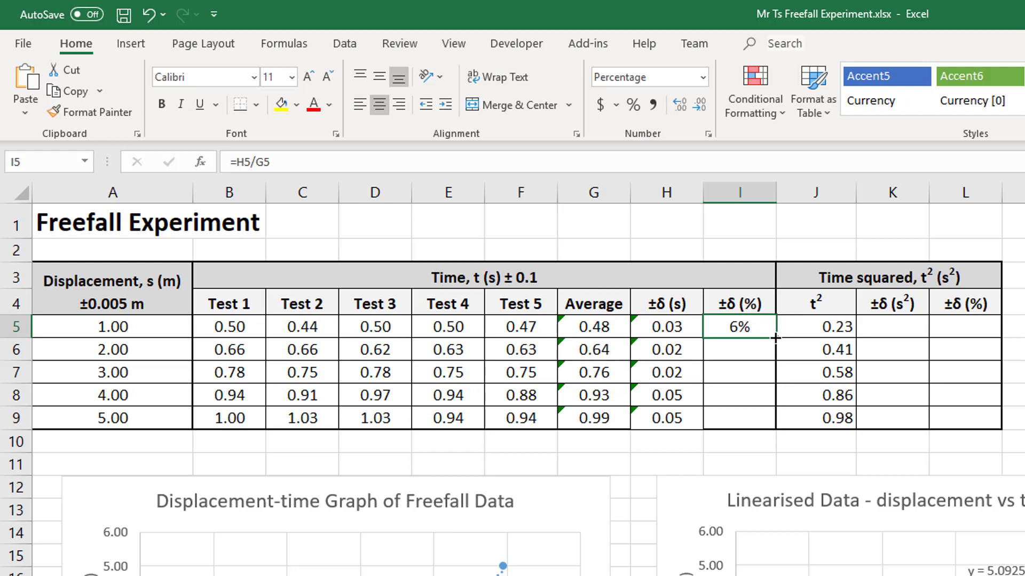
pyautogui.moveTo(775, 337); pyautogui.dragTo(772, 428)
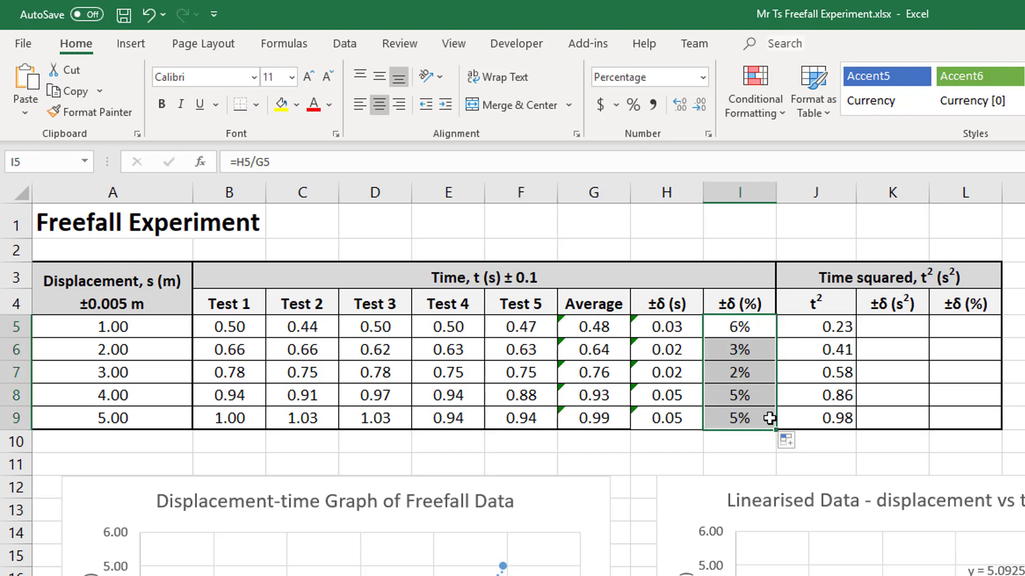
pyautogui.click(739, 323)
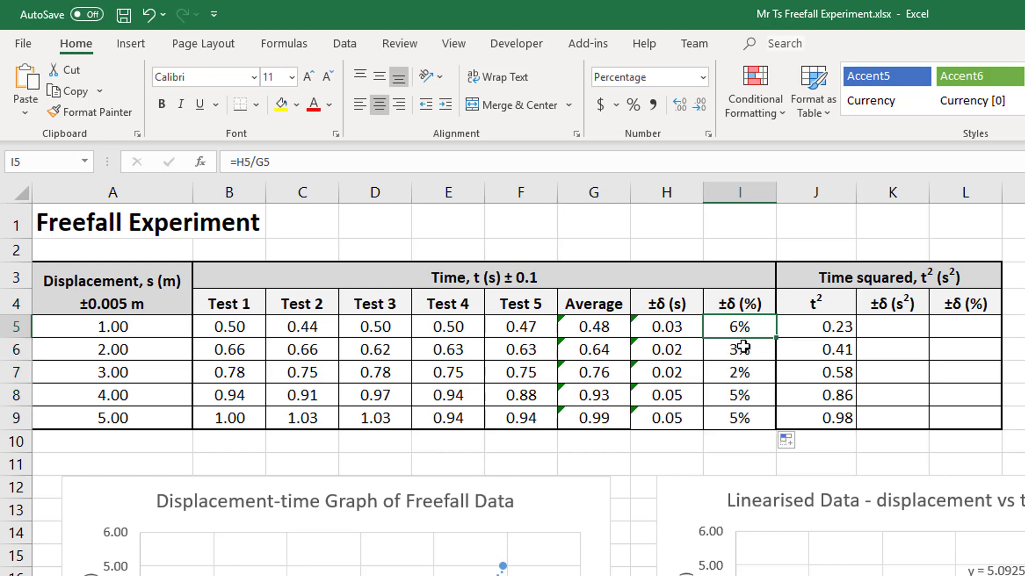
pyautogui.click(742, 346)
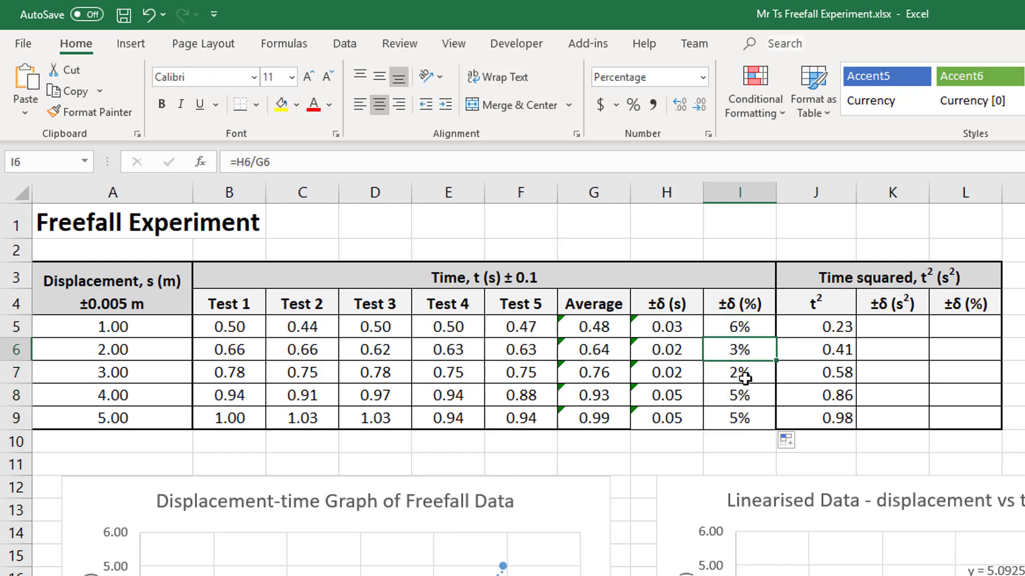
# Enter =I5*2 in L5 as a percentage and fill to L9: 12%, 6%, 4%, 10%, 9%
pyautogui.click(731, 326)
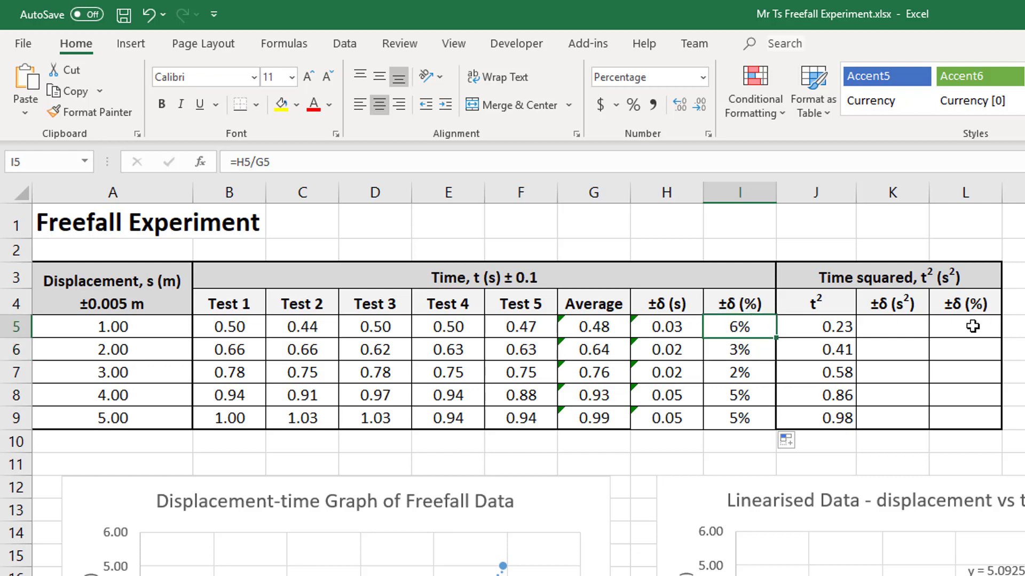
pyautogui.click(972, 326)
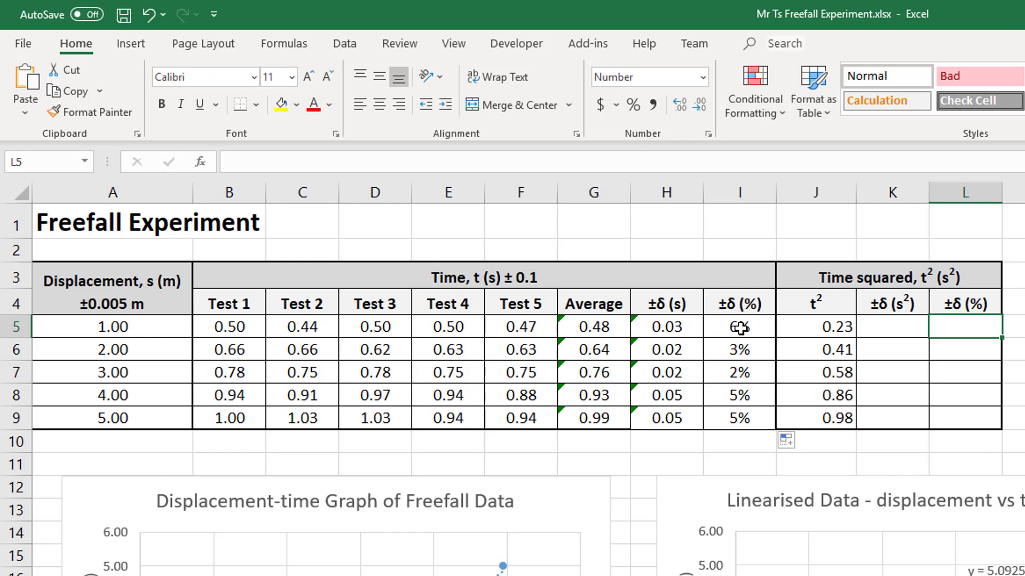
pyautogui.write('=')
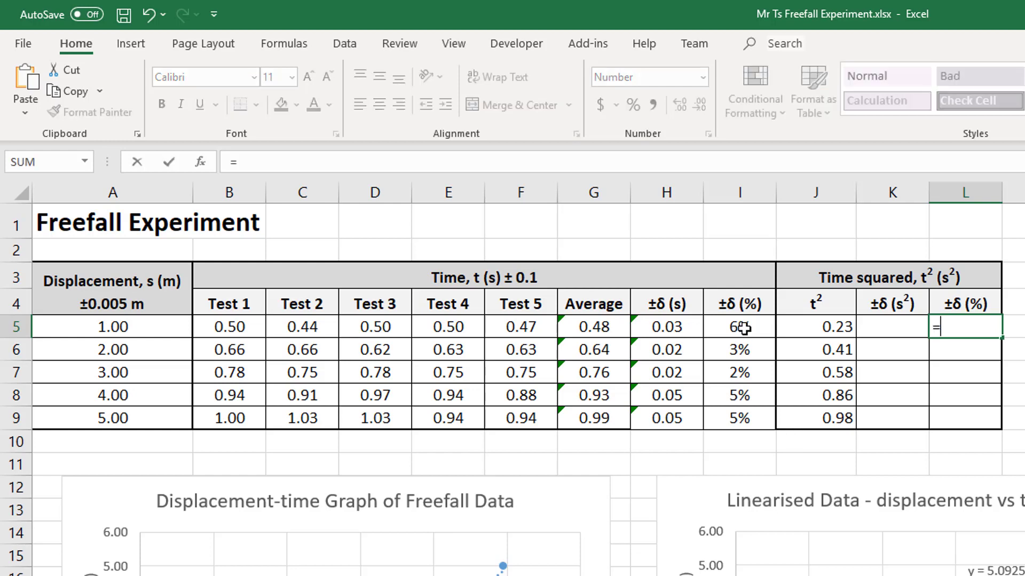
pyautogui.click(743, 329)
pyautogui.write('* ')
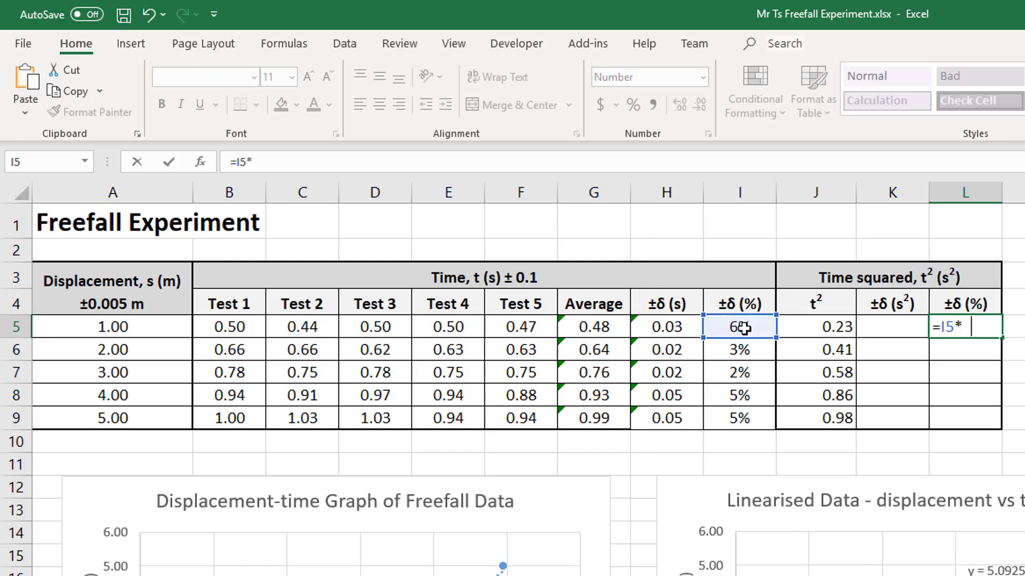
pyautogui.write('2')
pyautogui.press('Return')
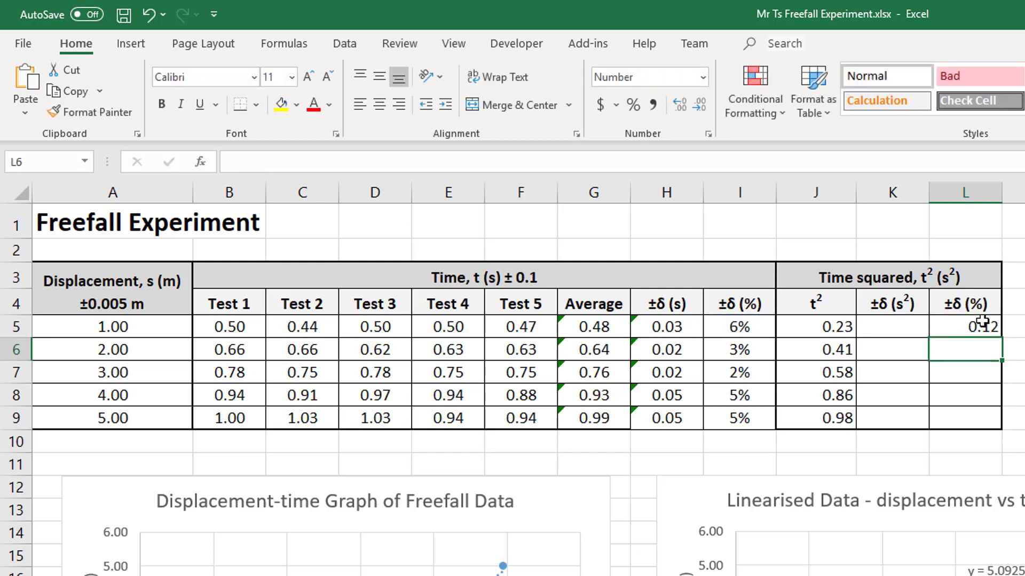
pyautogui.click(985, 327)
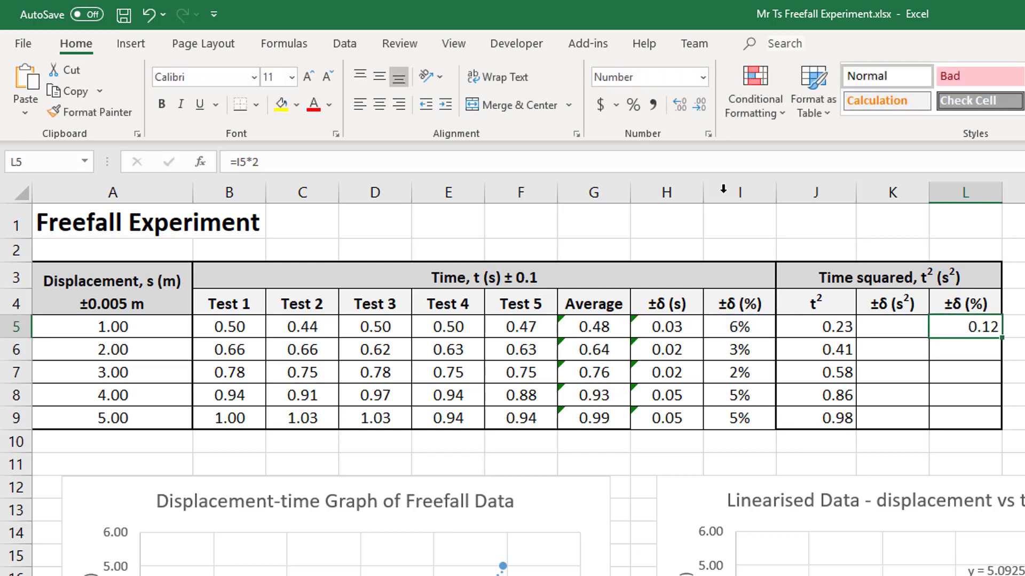
pyautogui.click(633, 107)
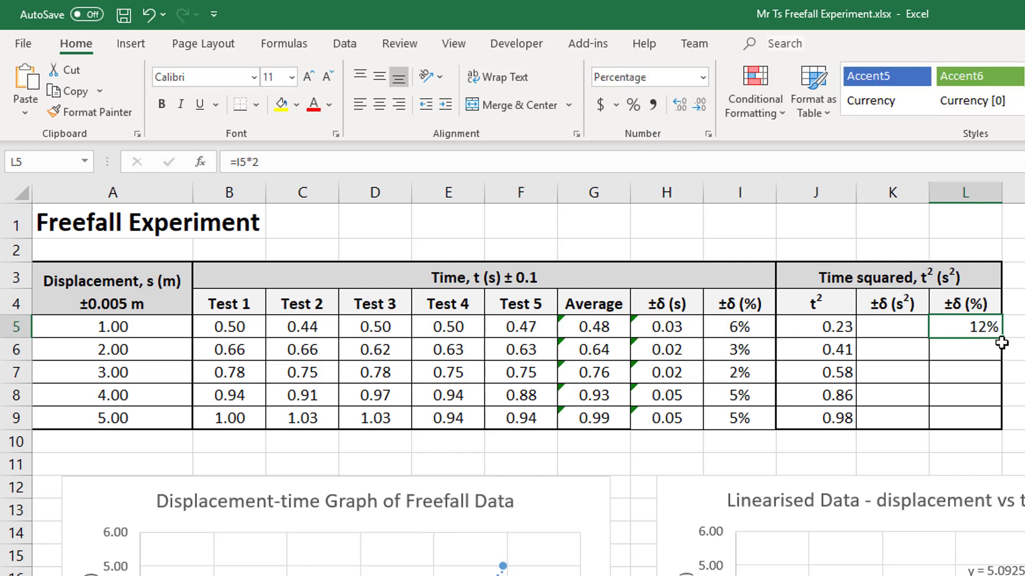
pyautogui.moveTo(1001, 340); pyautogui.dragTo(961, 413)
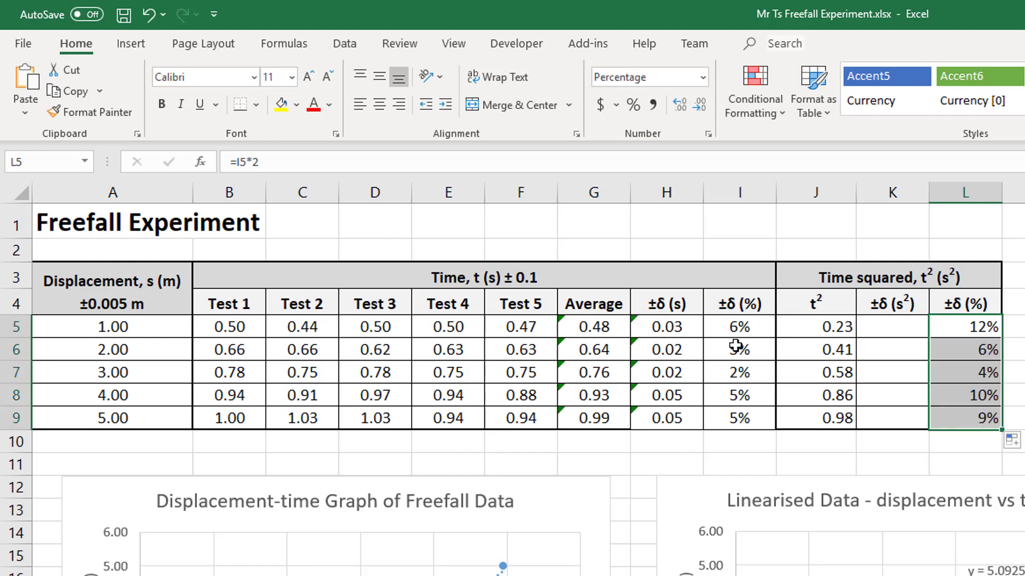
pyautogui.click(902, 324)
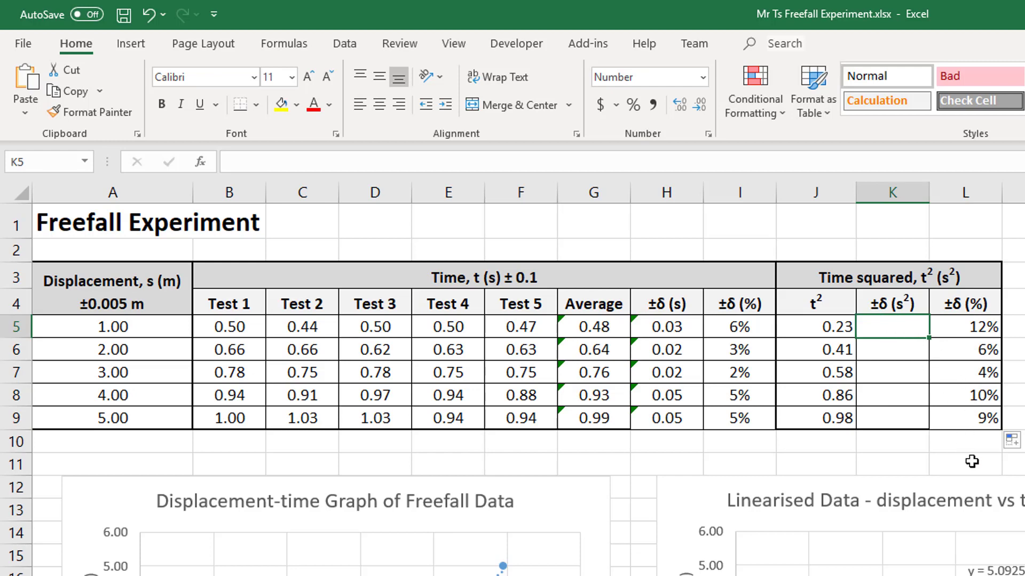
# Enter =L5*J5 in K5 and fill to K9, giving 0.03, 0.03, 0.02, 0.08, 0.09
pyautogui.write('=')
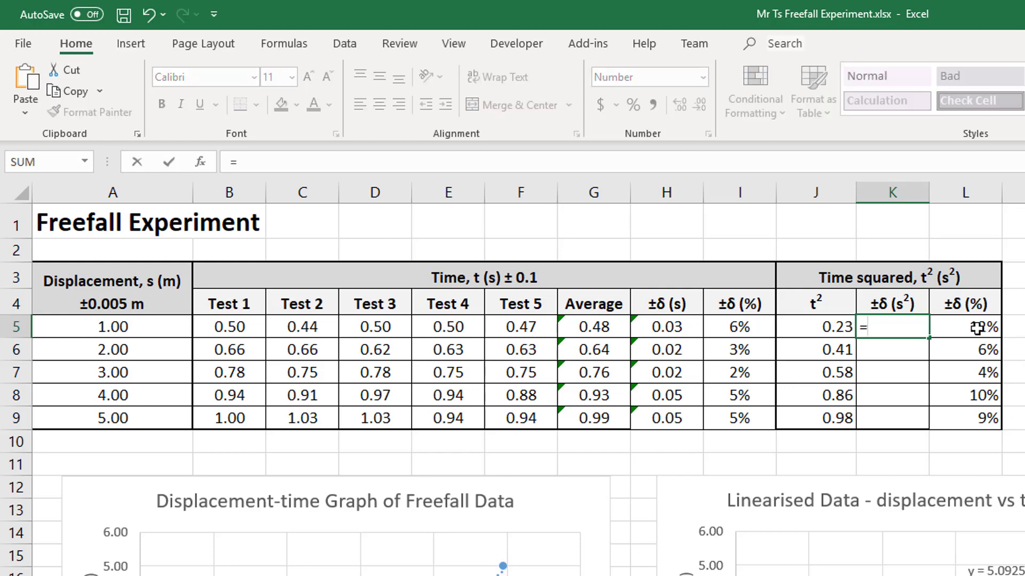
pyautogui.click(976, 327)
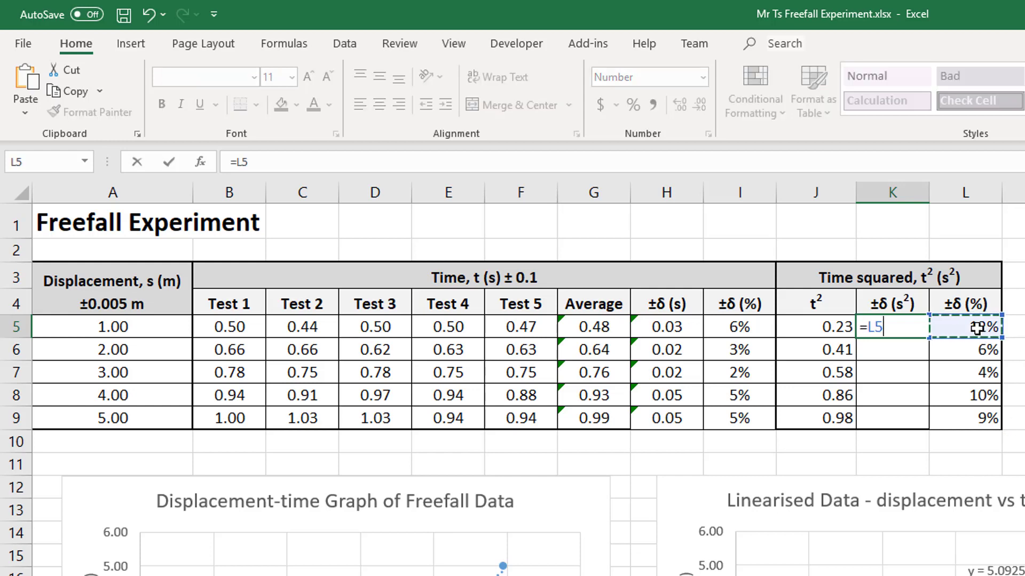
pyautogui.write('*')
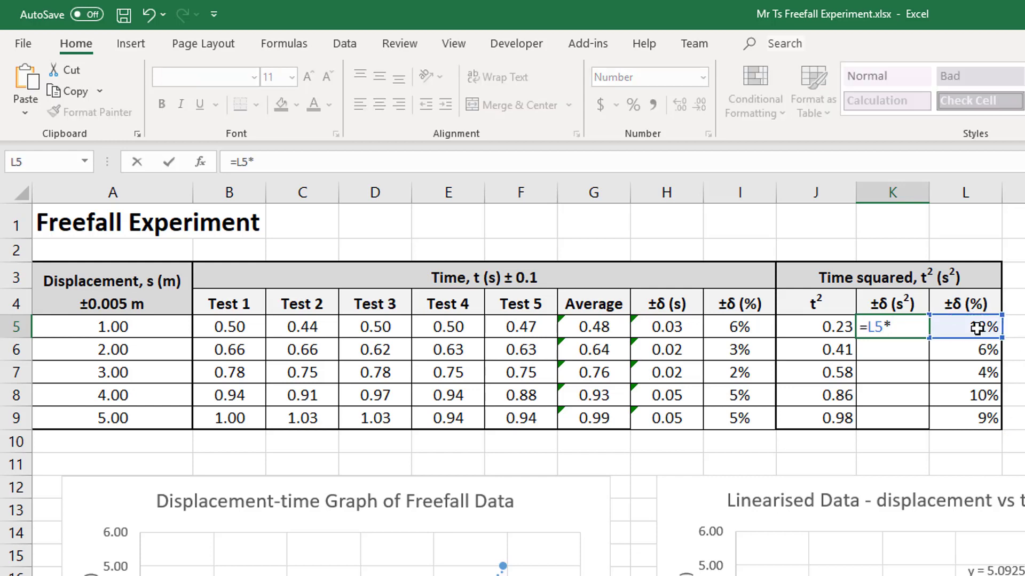
pyautogui.click(834, 329)
pyautogui.press('Return')
pyautogui.click(914, 325)
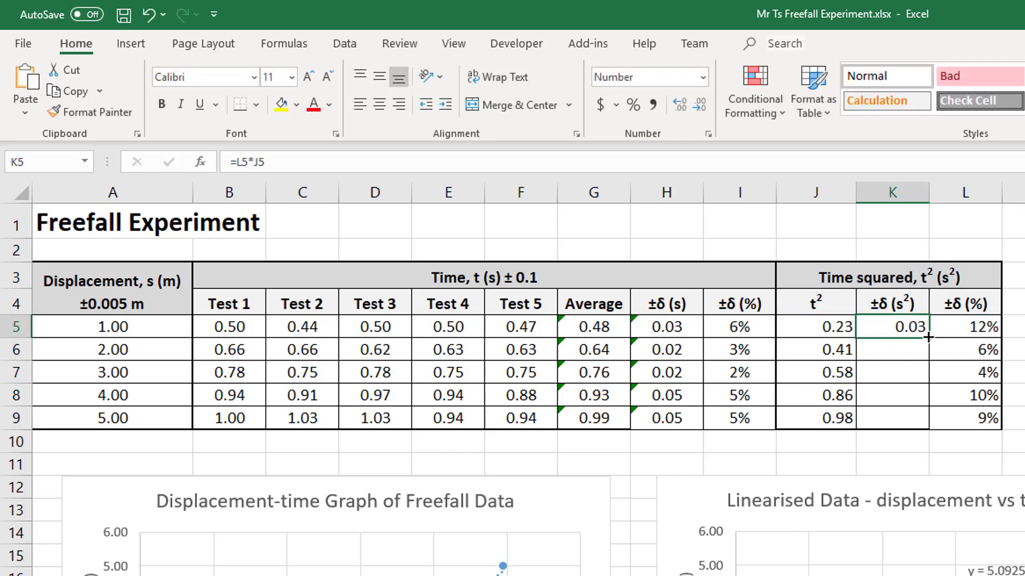
pyautogui.moveTo(928, 337); pyautogui.dragTo(921, 428)
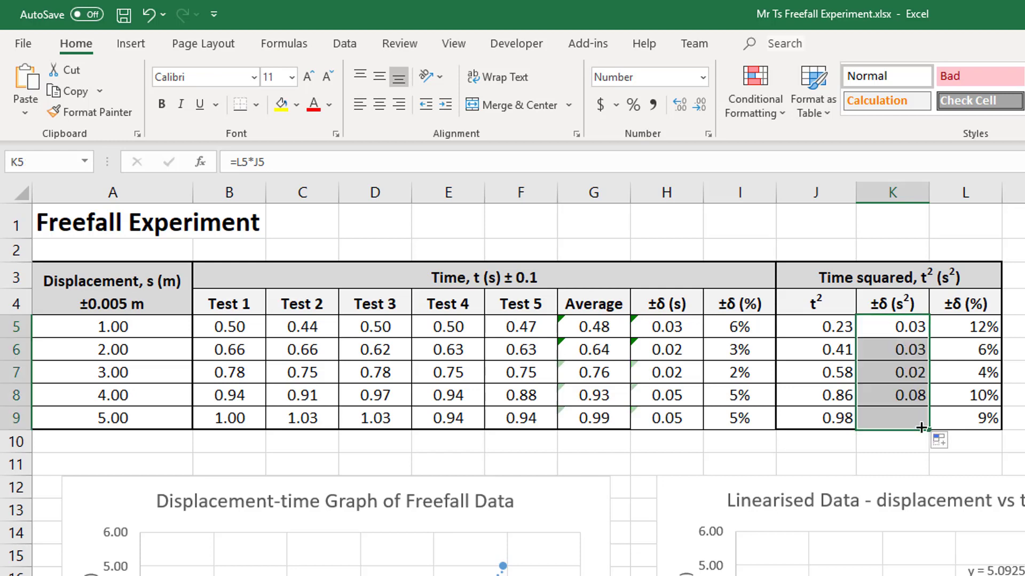
pyautogui.click(905, 328)
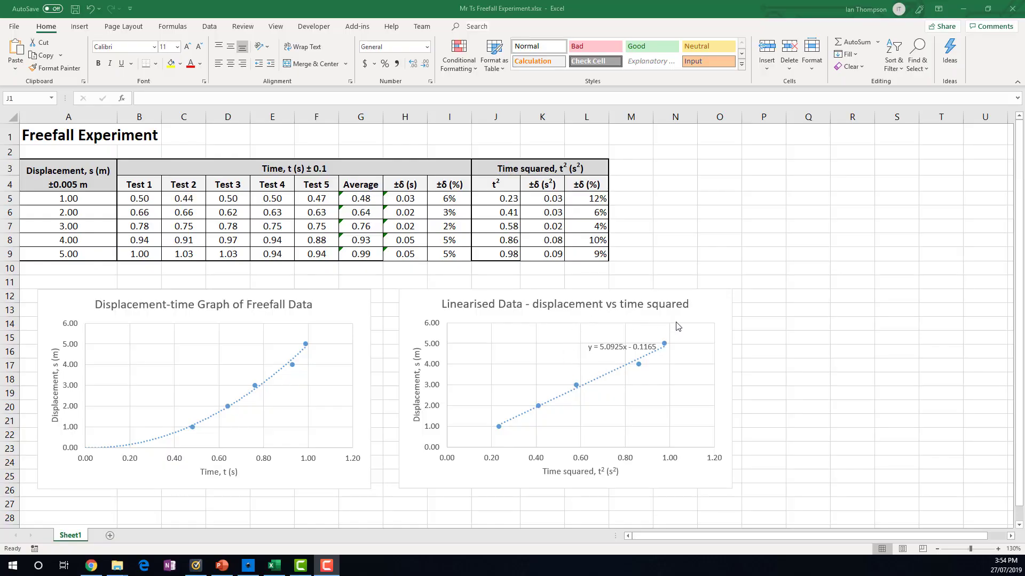
# Turn on Error Bars for the Linearised Data chart from its Chart Elements list
pyautogui.click(705, 309)
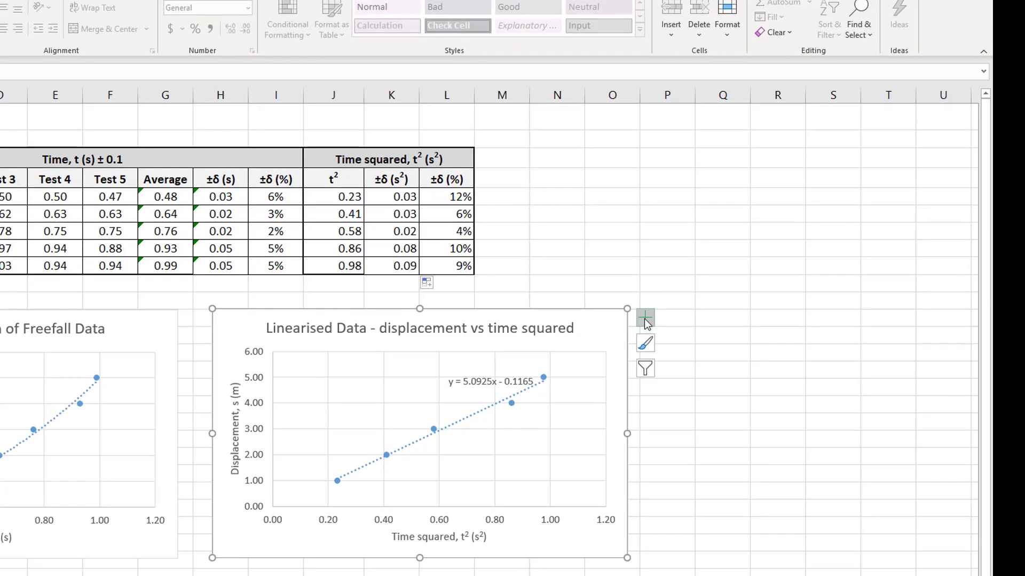
pyautogui.click(645, 319)
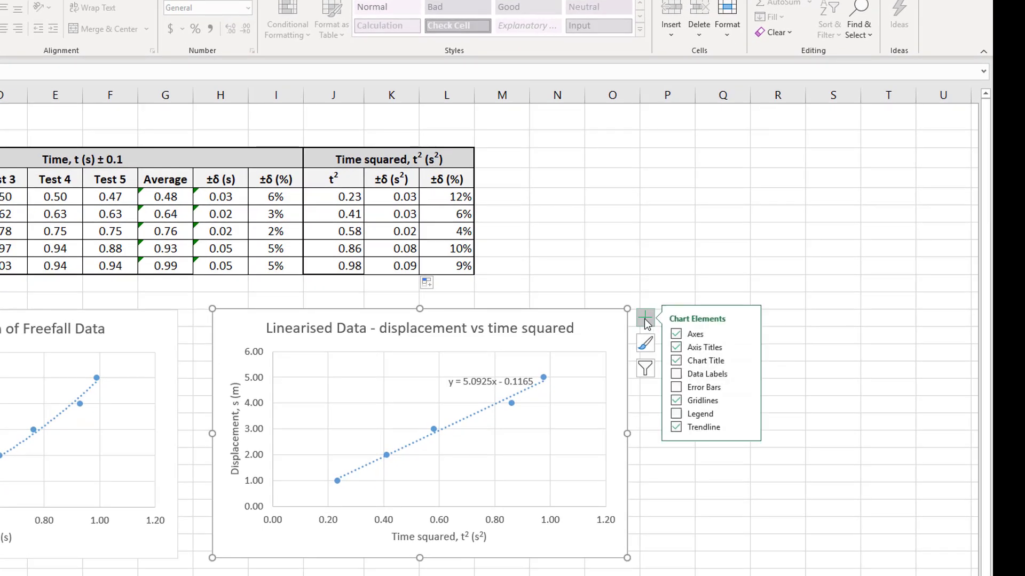
pyautogui.click(679, 387)
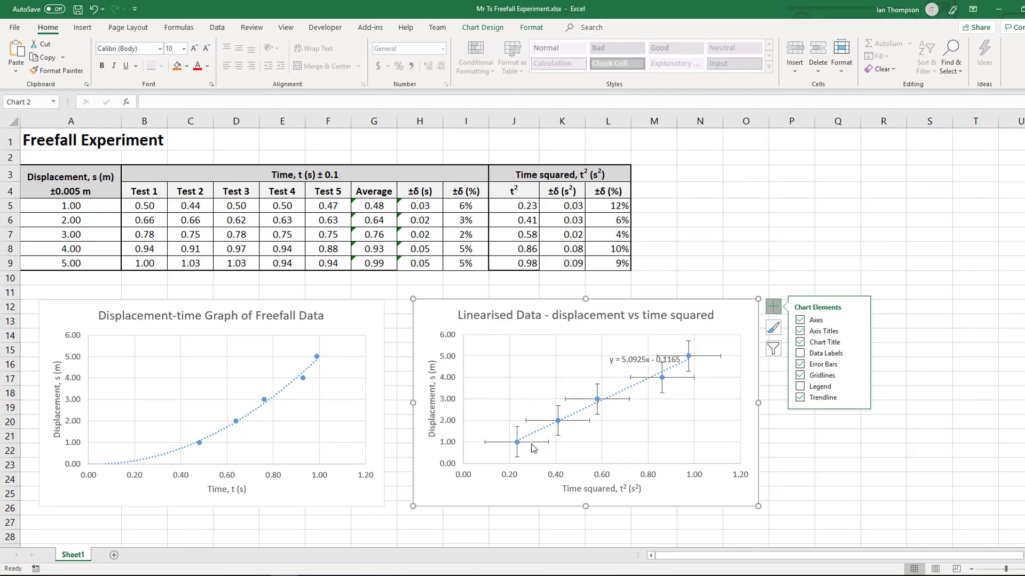
pyautogui.click(598, 392)
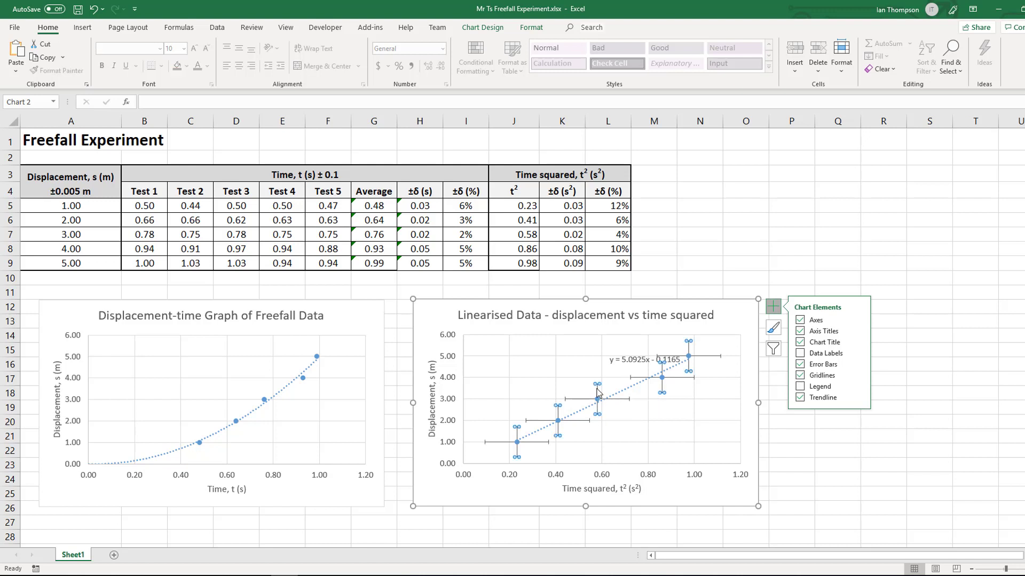
# Set the vertical error bars to a Fixed value amount, typing 0 as the amount
pyautogui.doubleClick(598, 392)
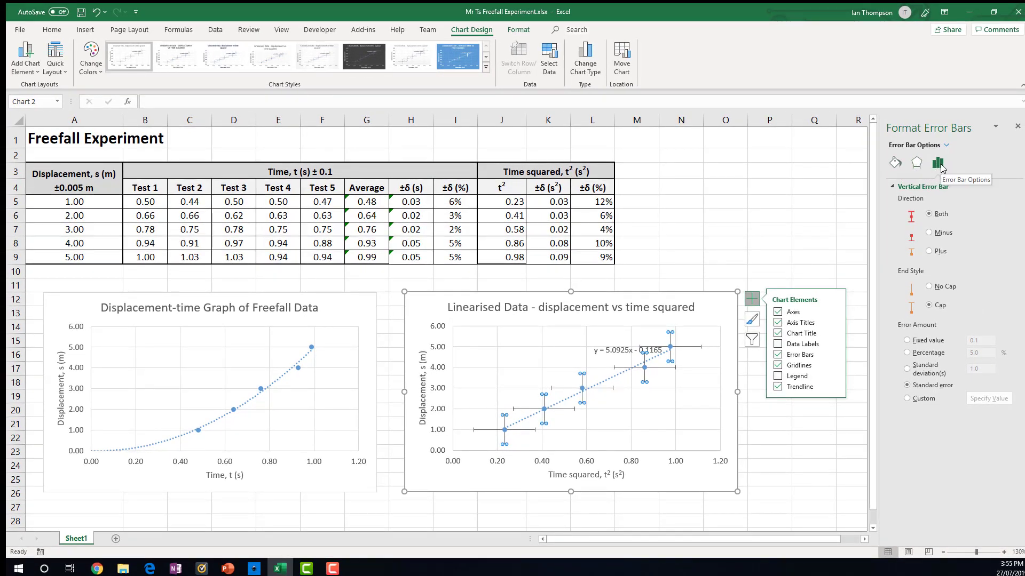
pyautogui.click(908, 341)
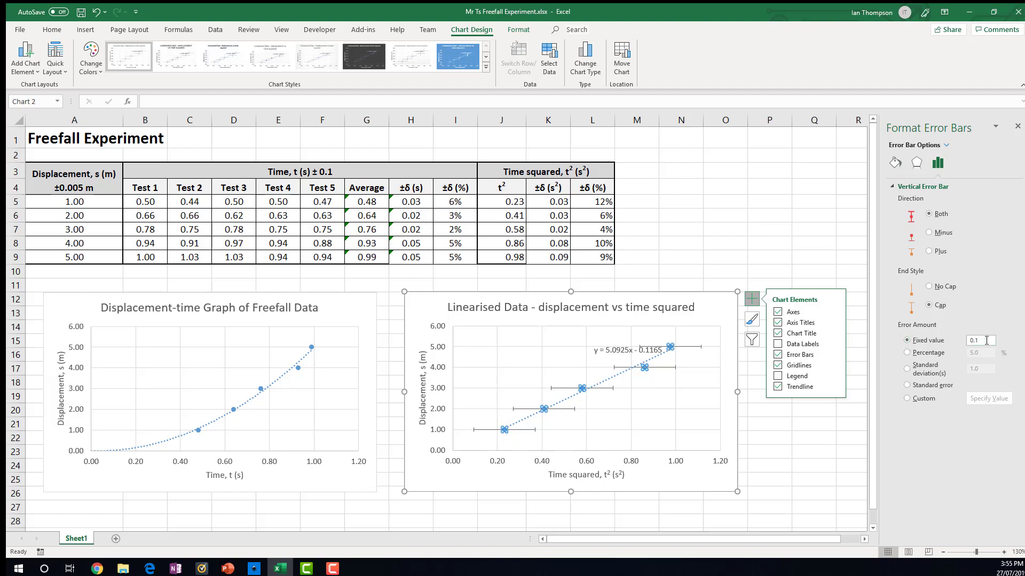
pyautogui.doubleClick(986, 340)
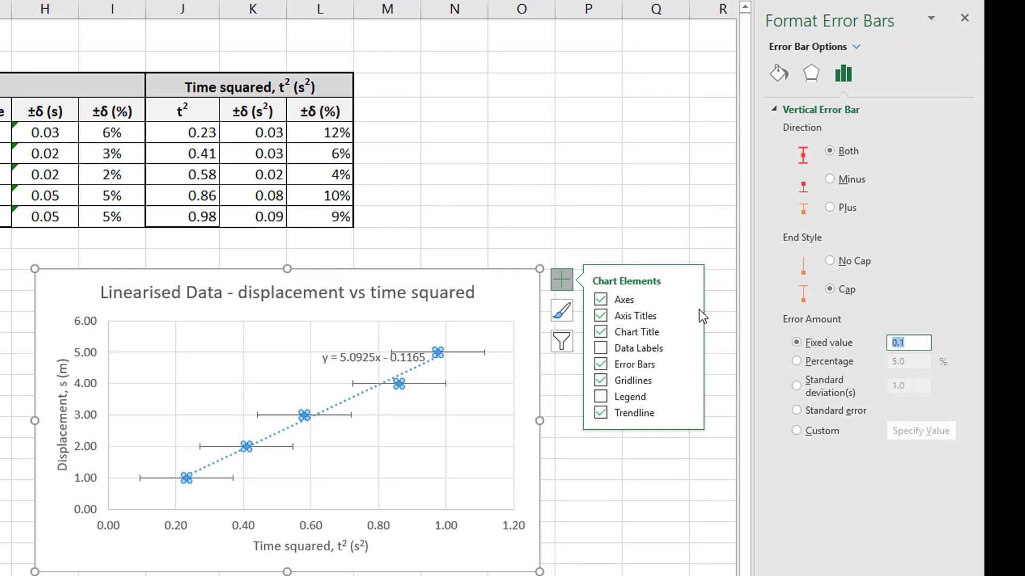
pyautogui.write('005')
pyautogui.click(610, 458)
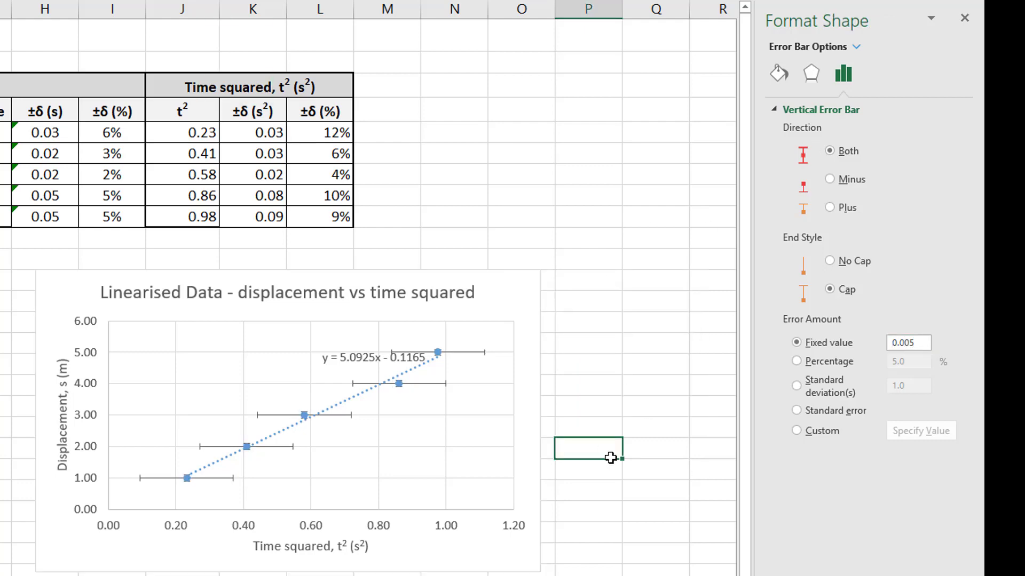
pyautogui.click(580, 391)
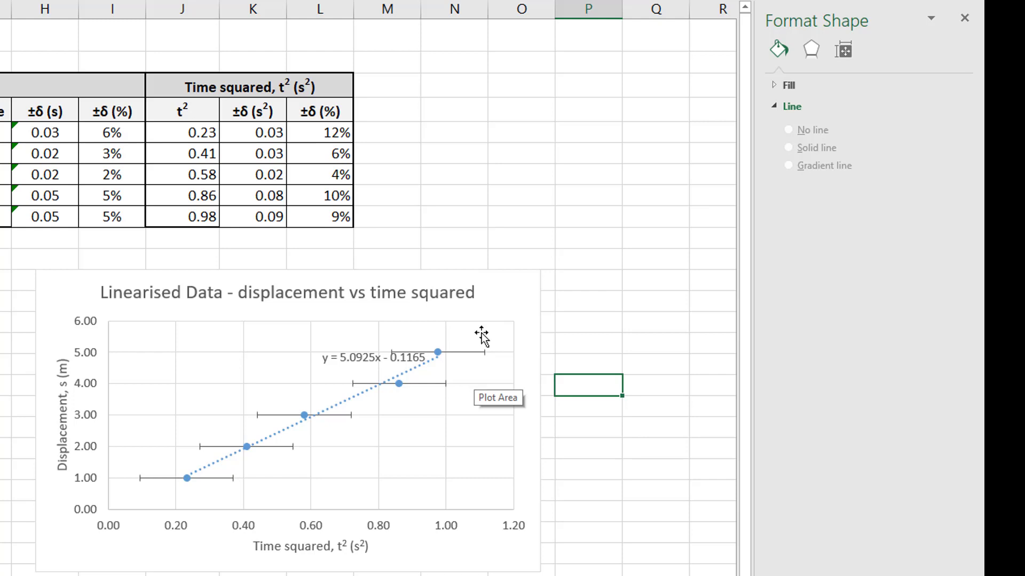
# Give the horizontal error bars a Custom amount with positive error values from K5:K9
pyautogui.click(459, 352)
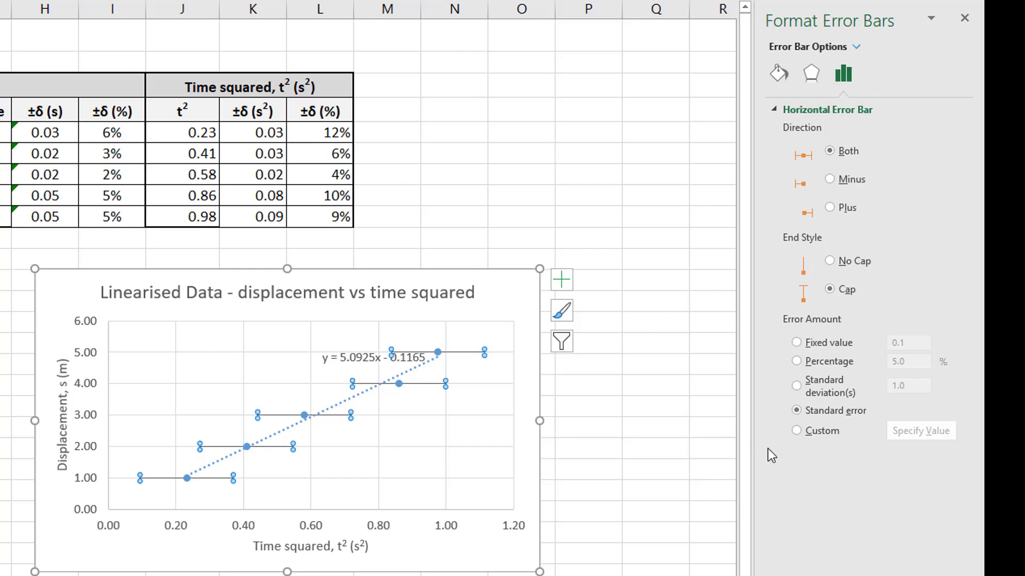
pyautogui.click(797, 430)
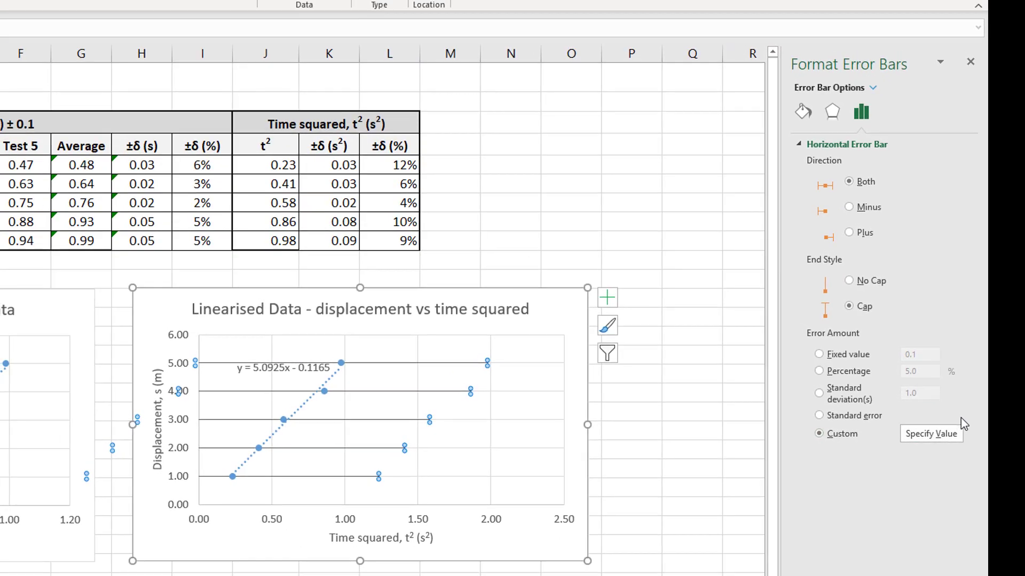
pyautogui.click(928, 432)
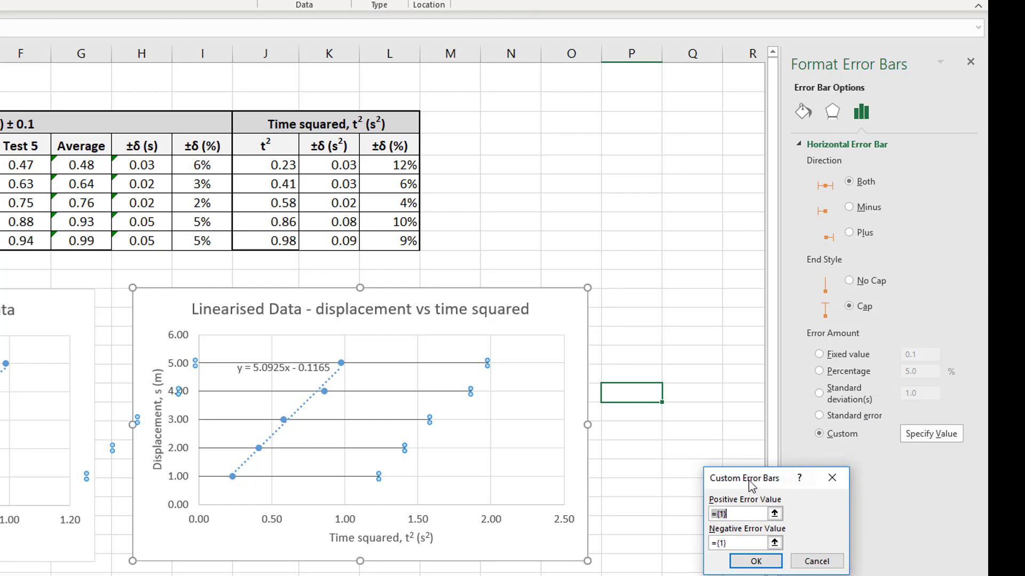
pyautogui.moveTo(749, 478); pyautogui.dragTo(627, 148)
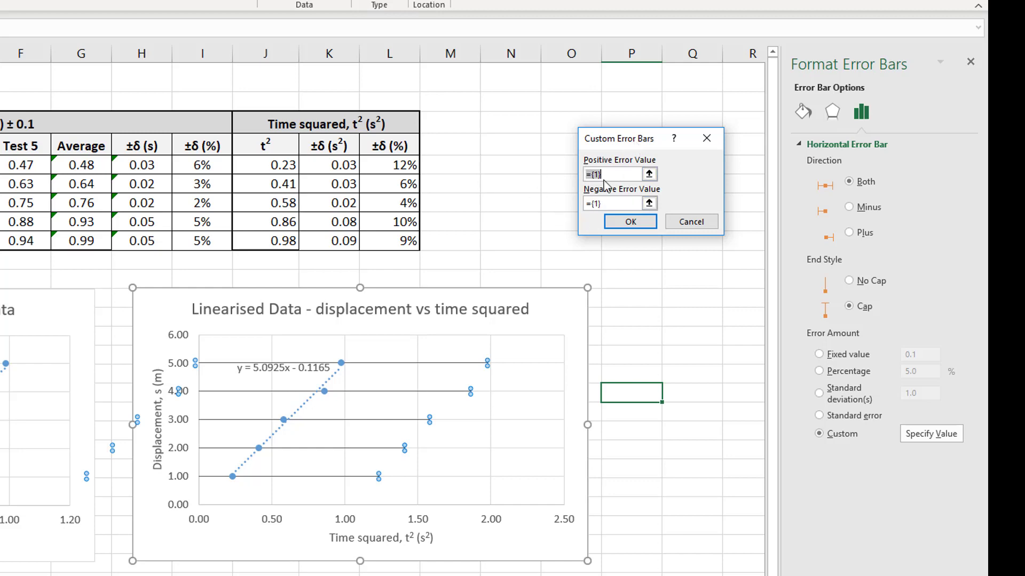
pyautogui.click(649, 175)
pyautogui.press('BackSpace')
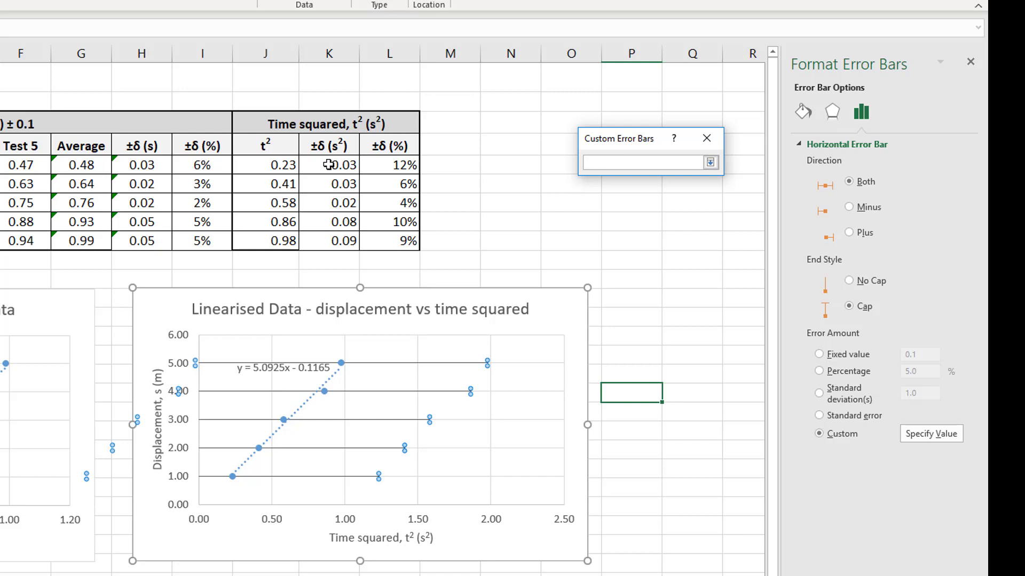
pyautogui.moveTo(328, 165); pyautogui.dragTo(326, 241)
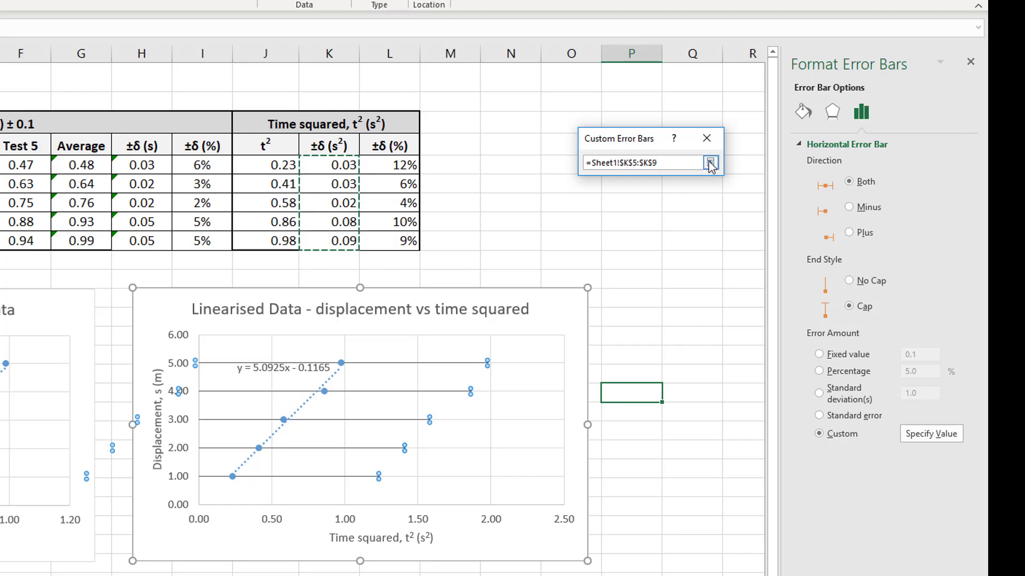
pyautogui.click(710, 163)
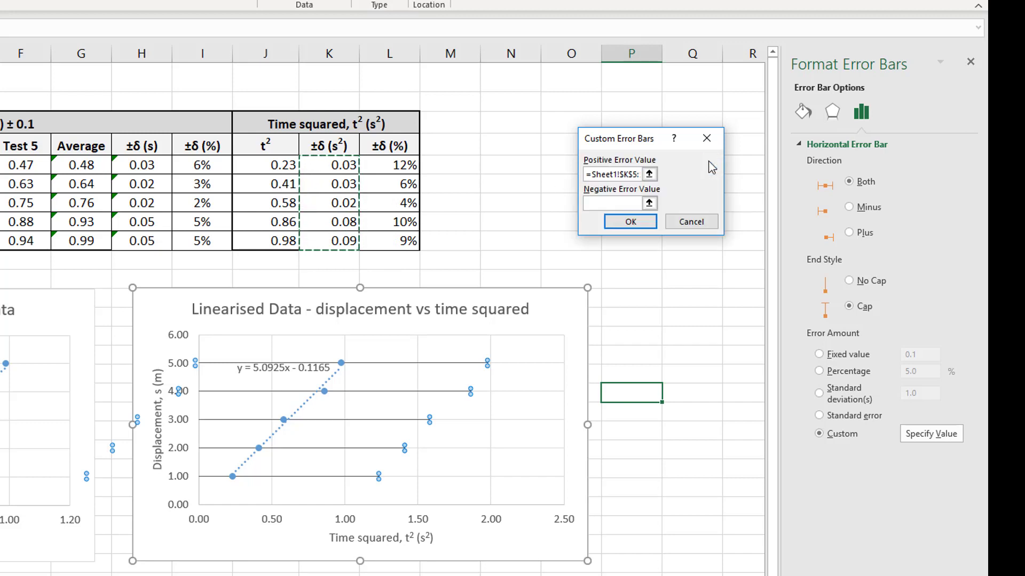
# Set the negative error values to the same ±δ (s²) range in column K and apply
pyautogui.click(649, 204)
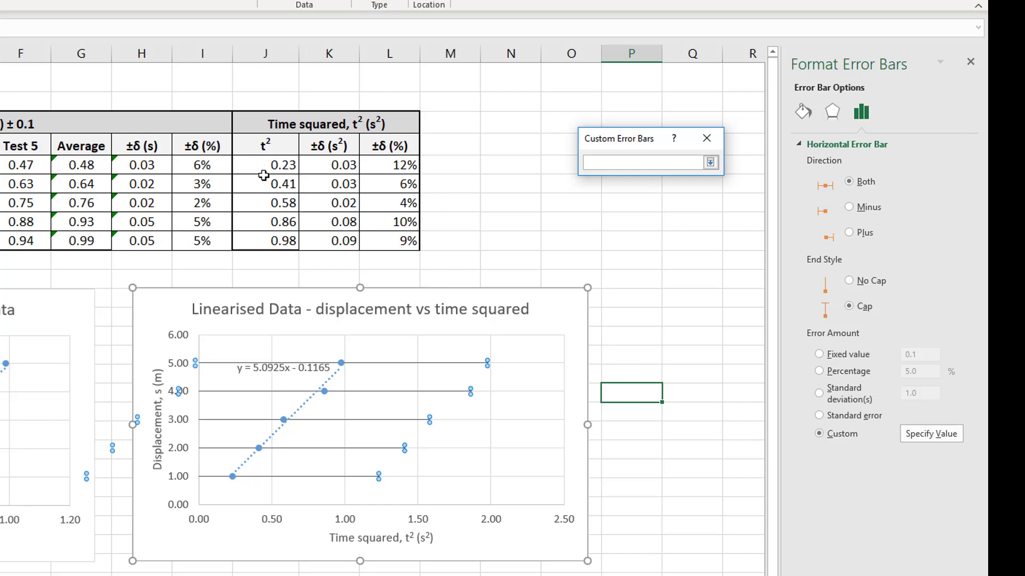
pyautogui.moveTo(261, 203); pyautogui.dragTo(261, 212)
pyautogui.click(323, 166)
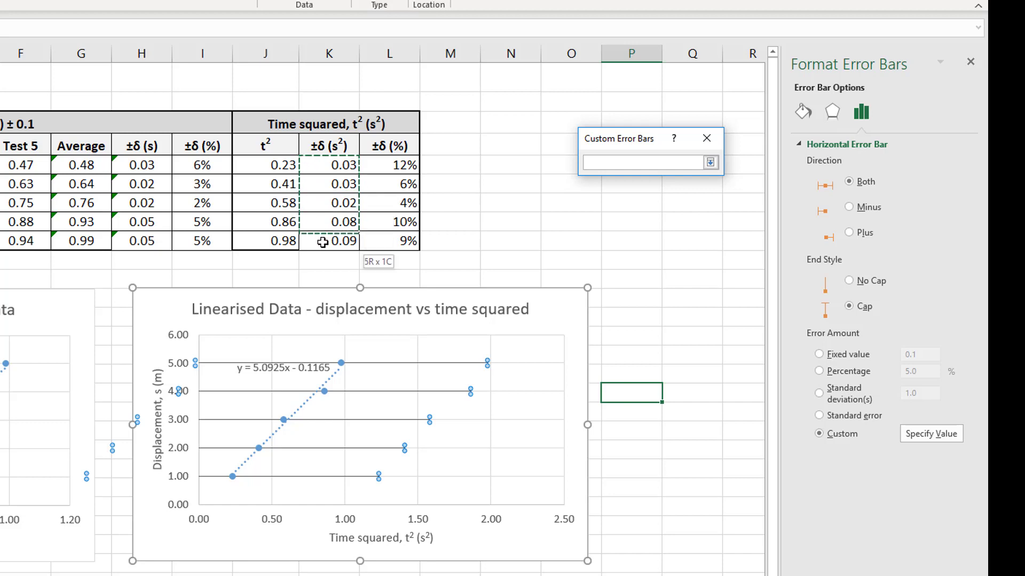
pyautogui.click(710, 163)
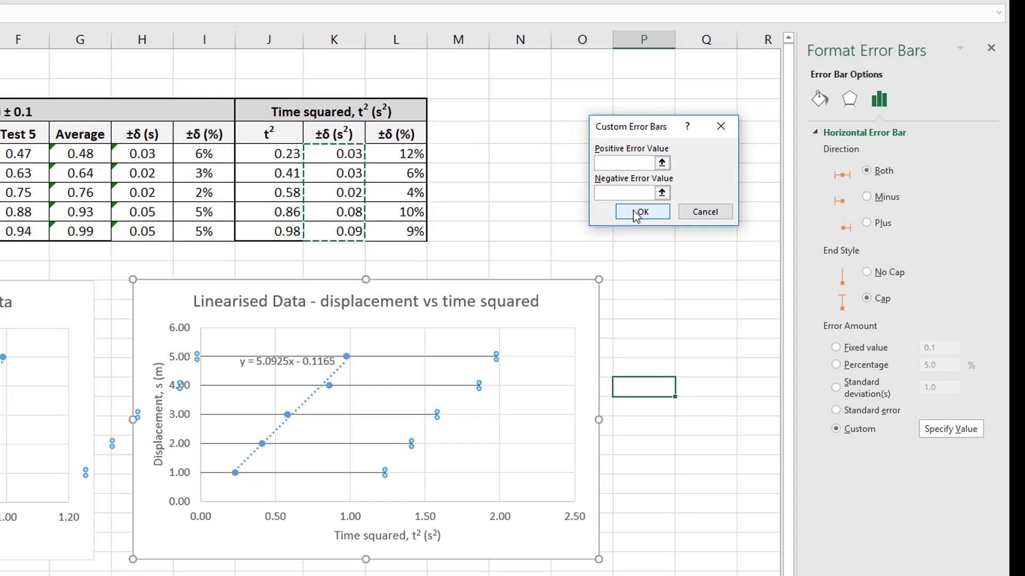
pyautogui.click(641, 212)
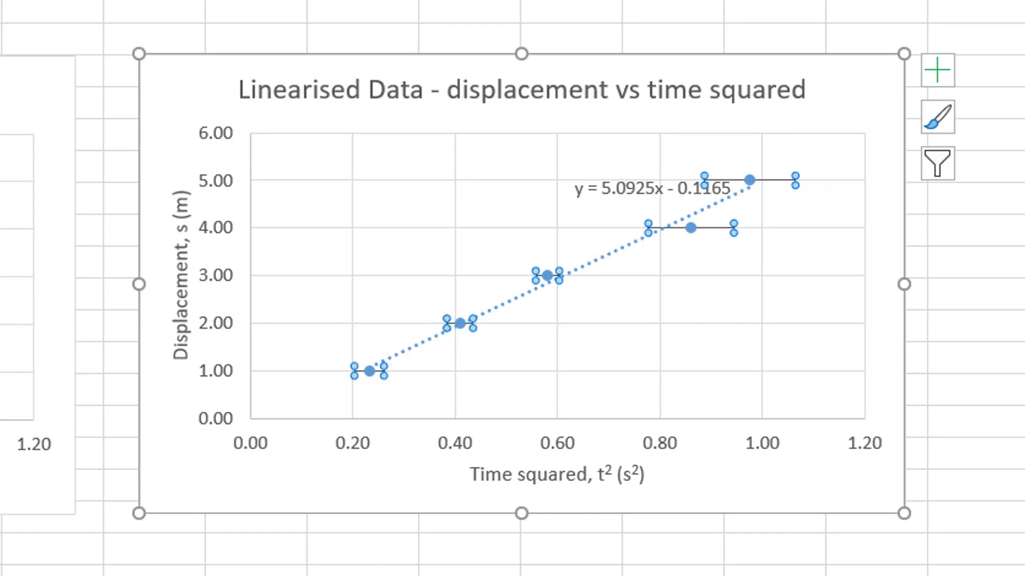
pyautogui.click(975, 318)
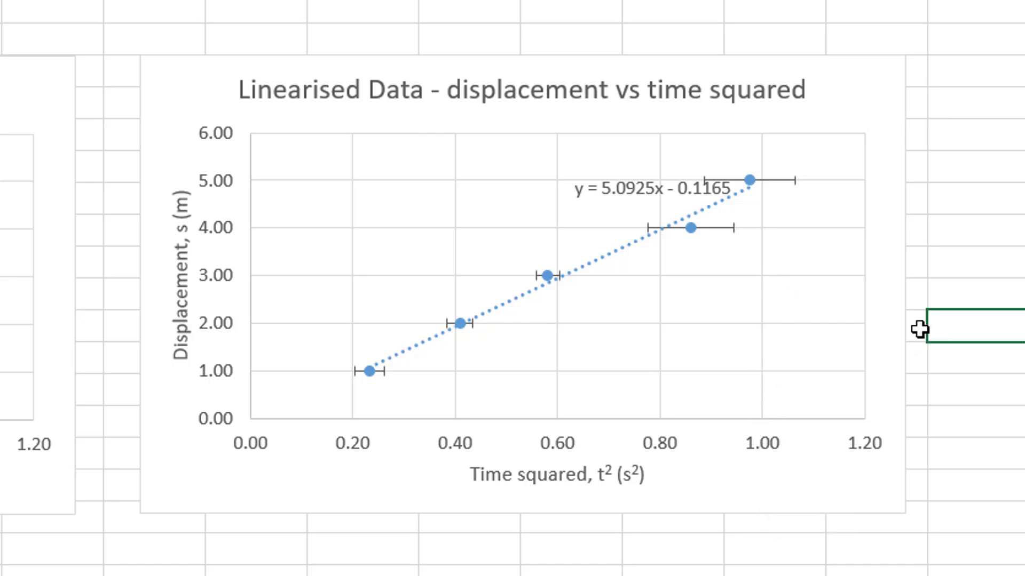
# Tick Primary Minor Horizontal and Primary Minor Vertical gridlines on the linearised chart
pyautogui.click(871, 87)
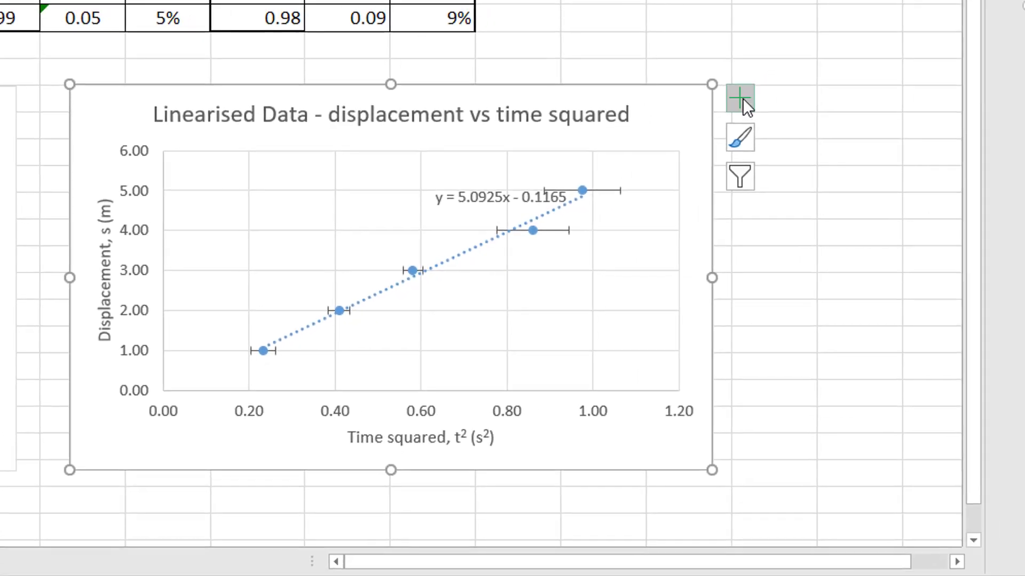
pyautogui.click(742, 98)
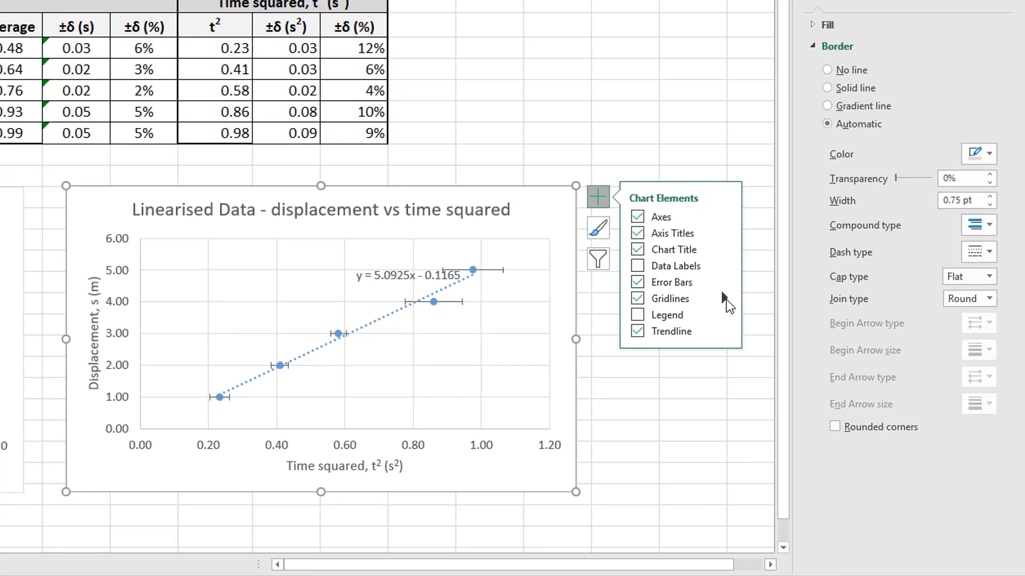
pyautogui.moveTo(722, 293)
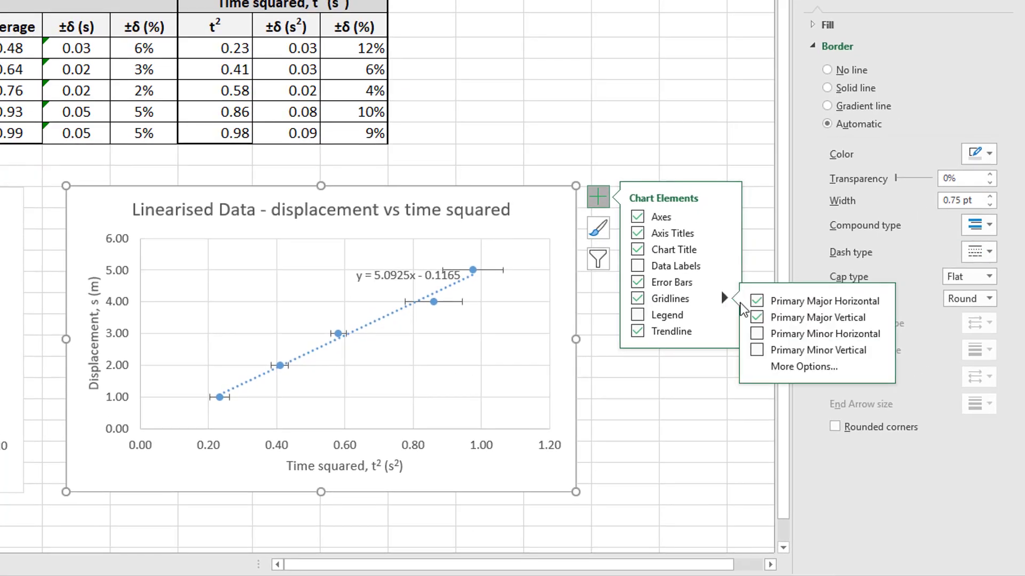
pyautogui.click(758, 335)
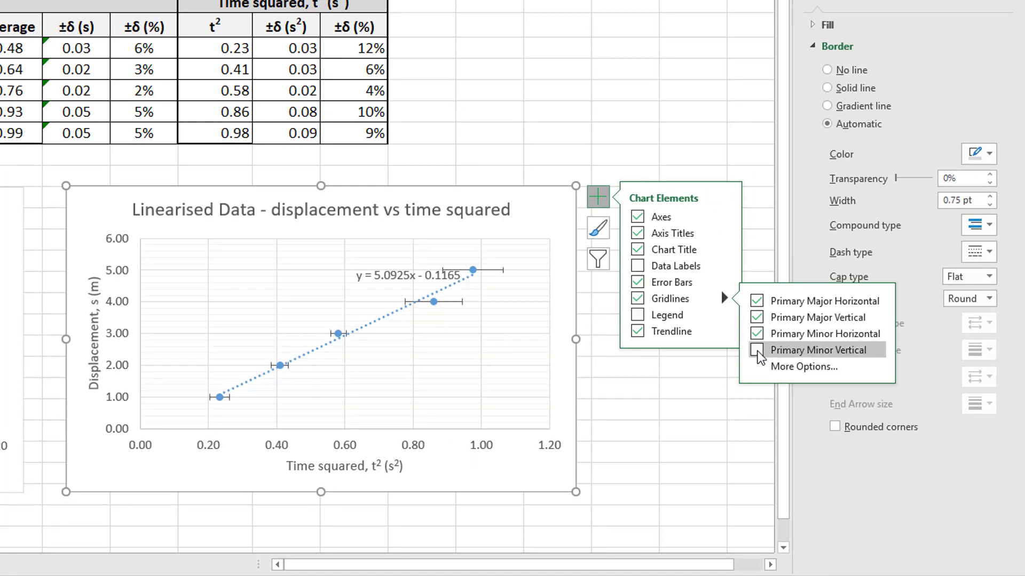
pyautogui.click(757, 352)
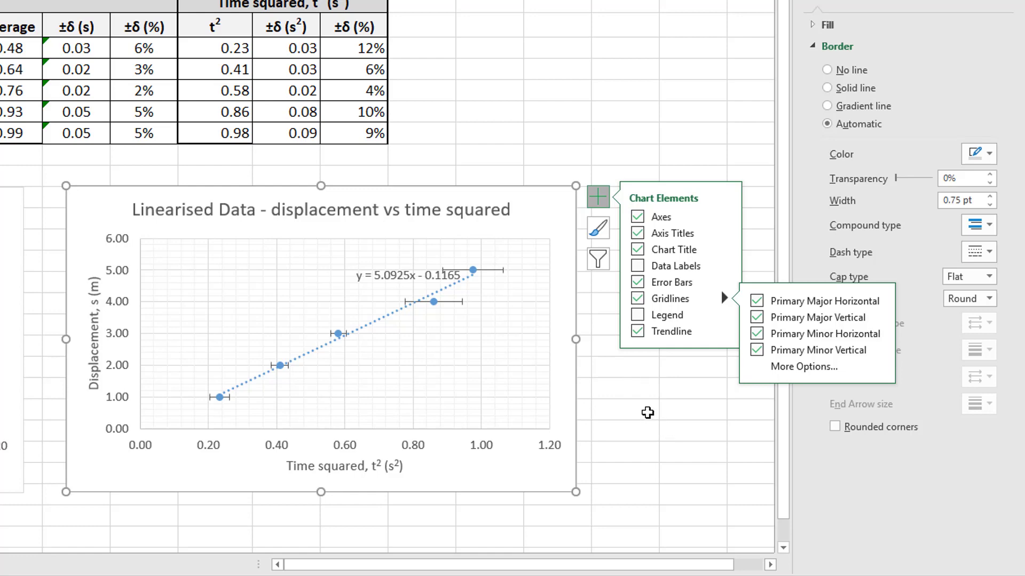
pyautogui.click(647, 413)
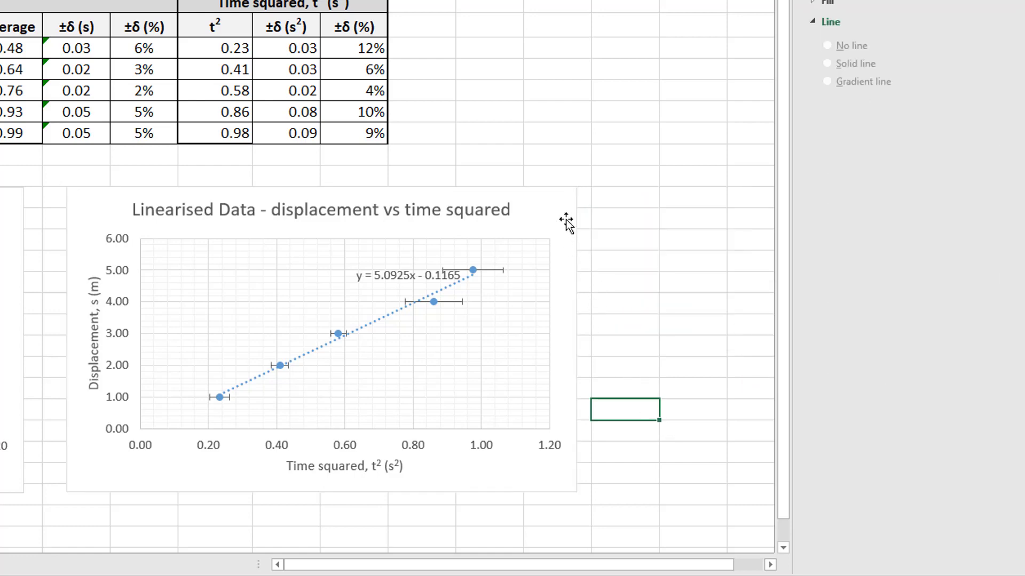
# Select the finished linearised chart as a whole, ready for copying
pyautogui.click(540, 202)
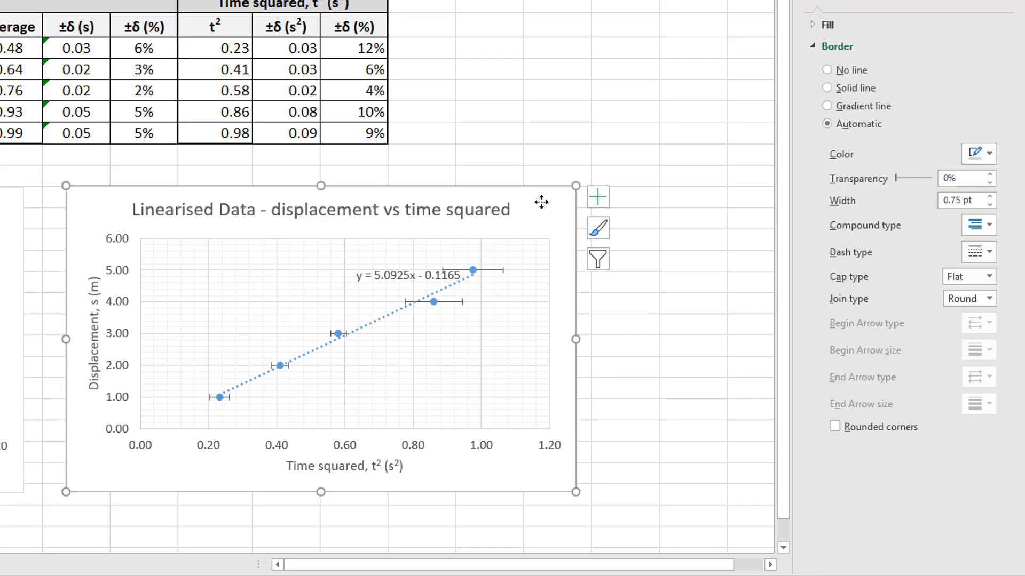
pyautogui.rightClick(541, 202)
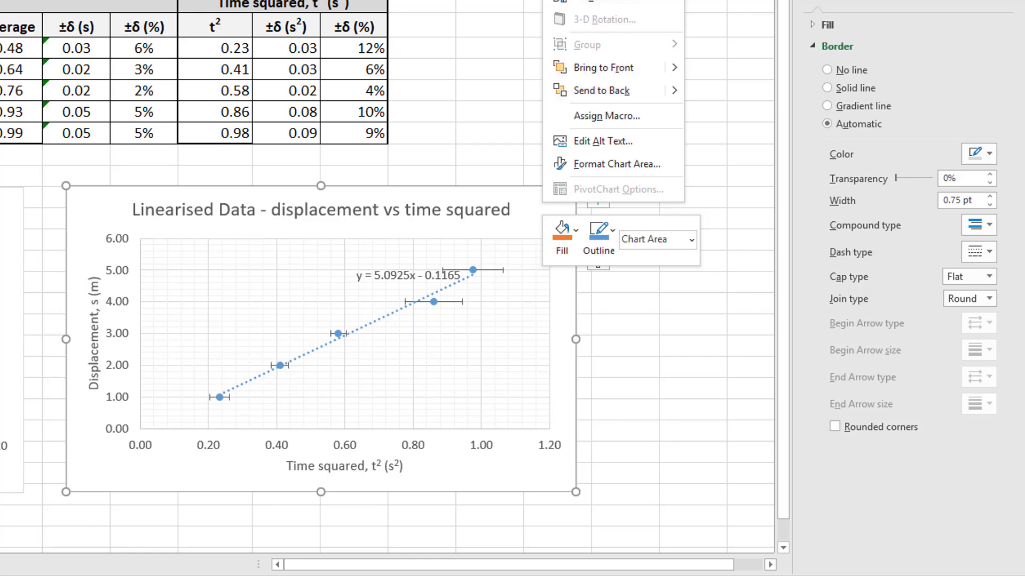
pyautogui.press('Escape')
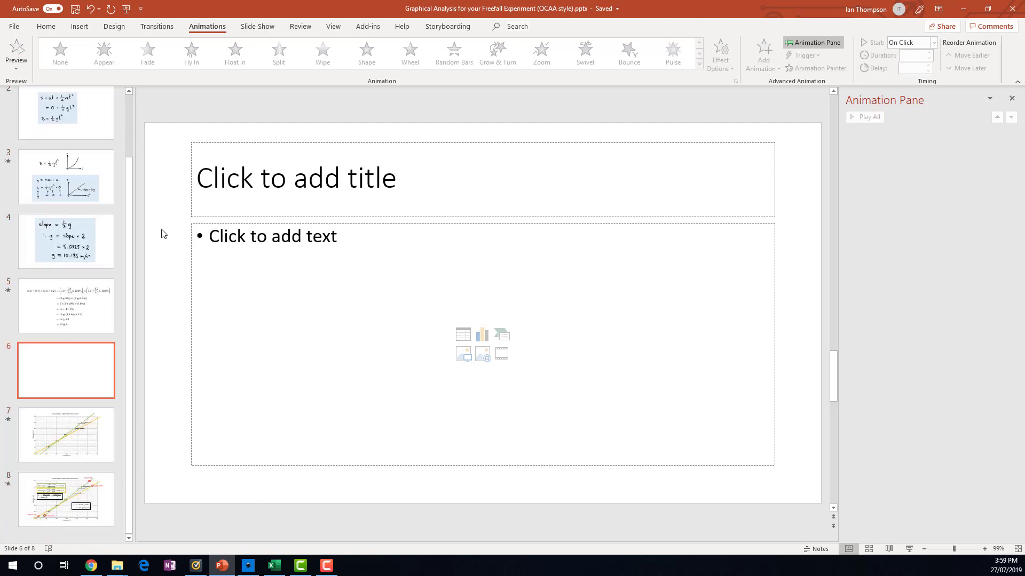
# Delete slide 6's empty placeholders and paste the linearised chart in their place
pyautogui.hotkey('ctrl', 'a')
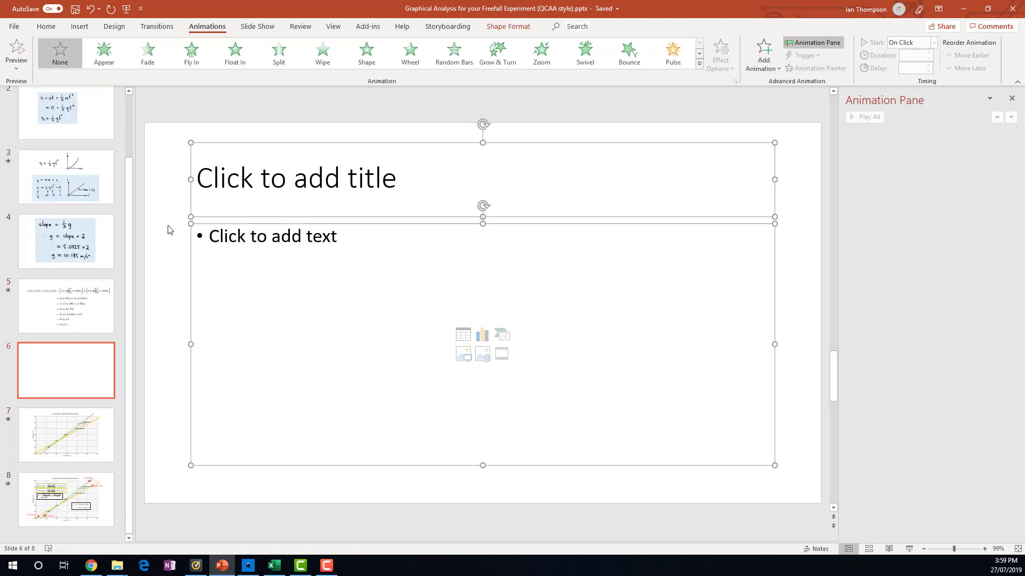
pyautogui.press('Delete')
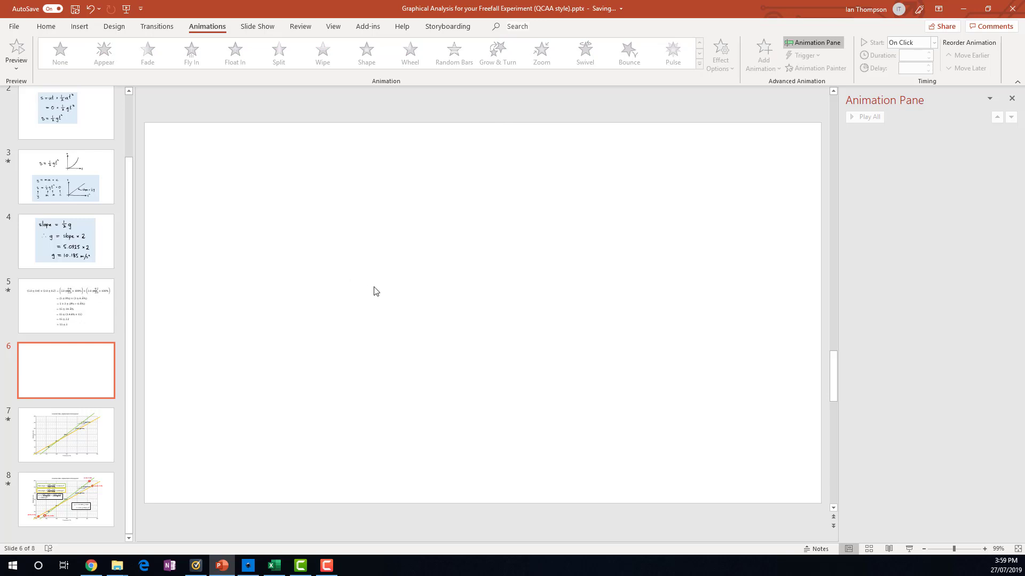
pyautogui.hotkey('ctrl', 'v')
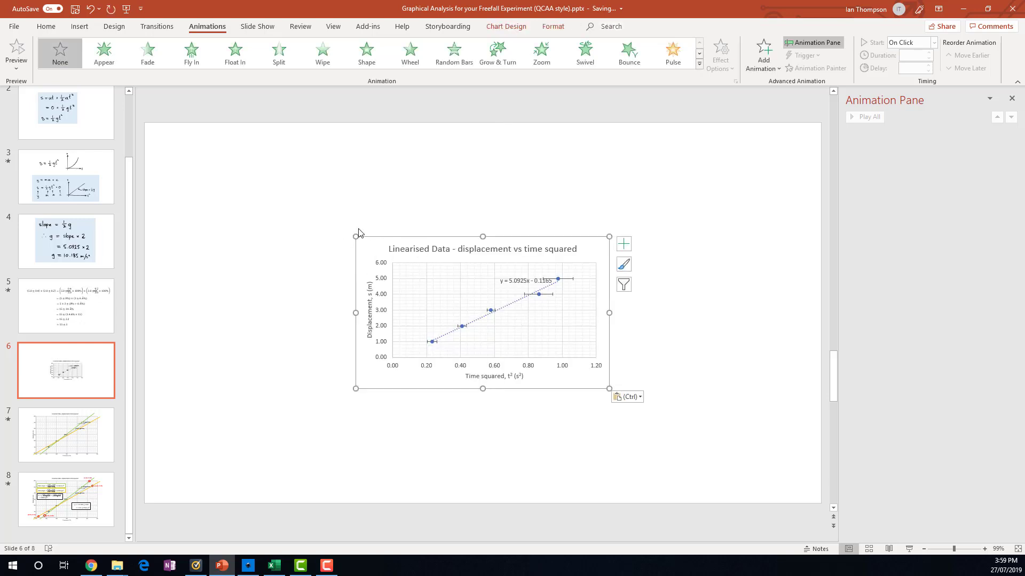
# Enlarge the pasted chart from both corners to fill most of the slide
pyautogui.moveTo(354, 238); pyautogui.dragTo(242, 169)
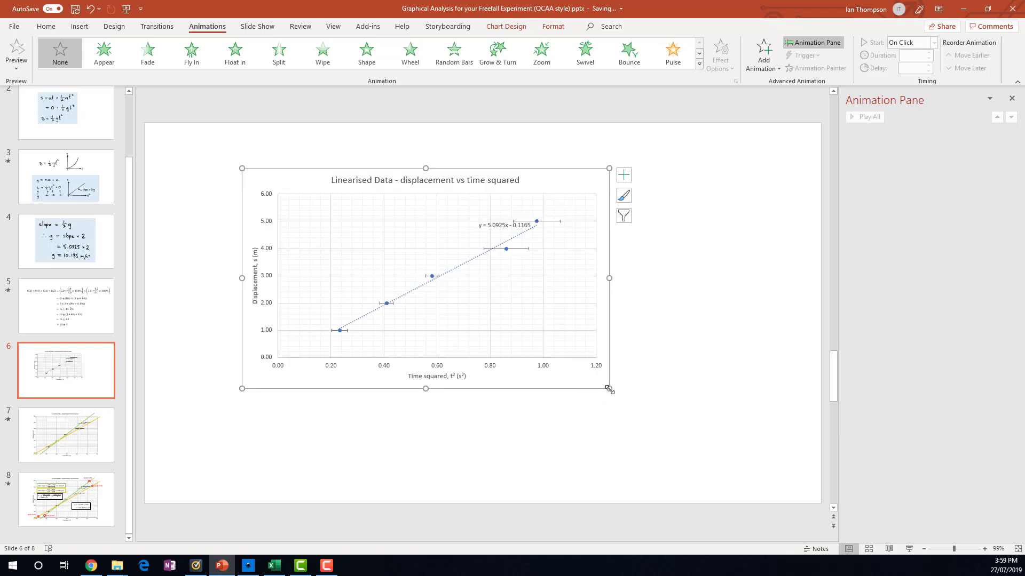
pyautogui.moveTo(608, 390); pyautogui.dragTo(691, 464)
pyautogui.click(756, 415)
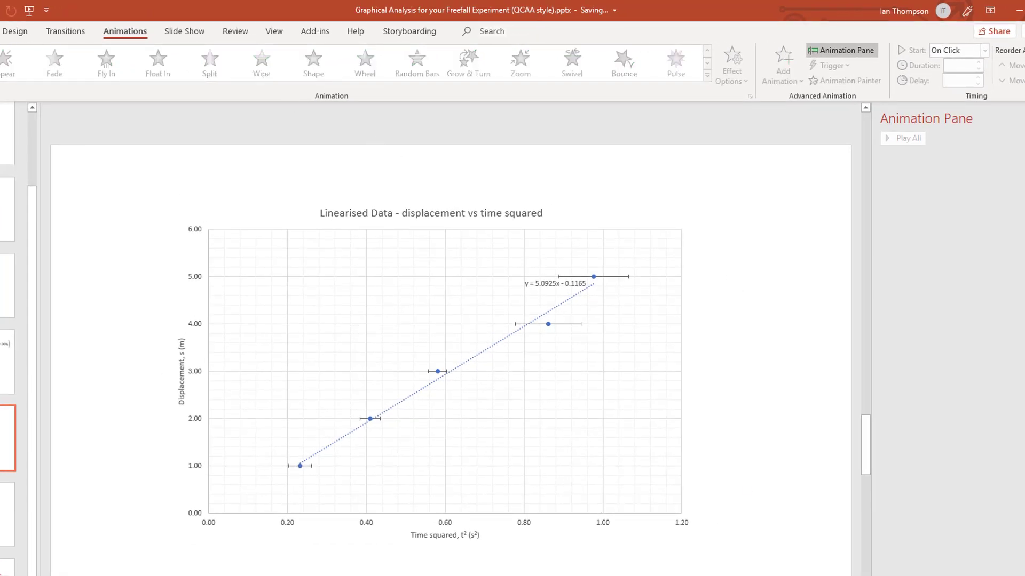
pyautogui.click(1, 31)
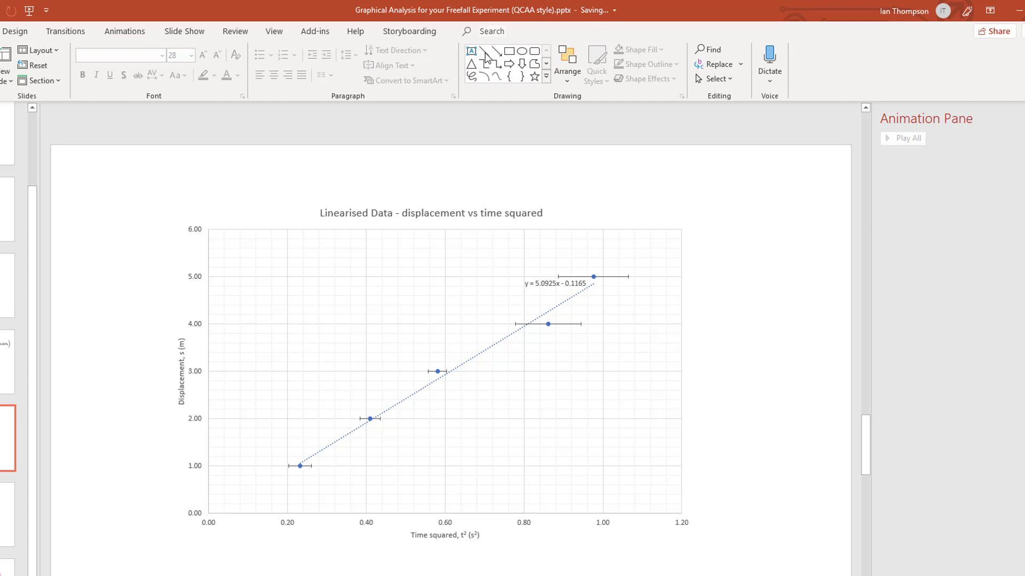
# Draw a straight line steeper than the dotted trendline across the data points, then fine-tune both endpoints
pyautogui.click(485, 53)
pyautogui.moveTo(245, 538)
pyautogui.mouseDown()
pyautogui.moveTo(567, 277)
pyautogui.moveTo(595, 229)
pyautogui.moveTo(659, 192)
pyautogui.mouseUp()
pyautogui.moveTo(244, 539); pyautogui.dragTo(223, 534)
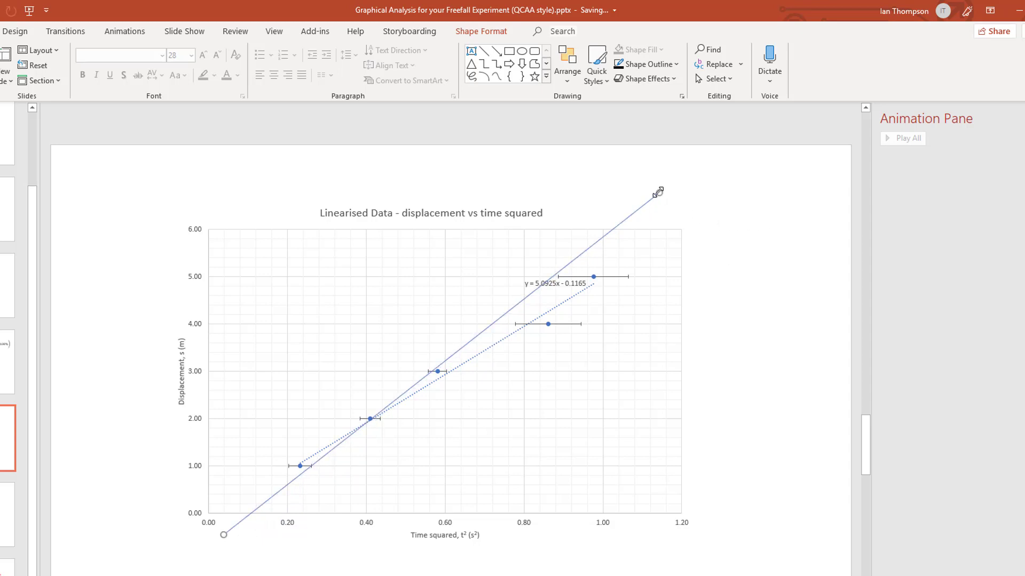
pyautogui.moveTo(660, 191)
pyautogui.mouseDown()
pyautogui.moveTo(672, 196)
pyautogui.moveTo(660, 199)
pyautogui.mouseUp()
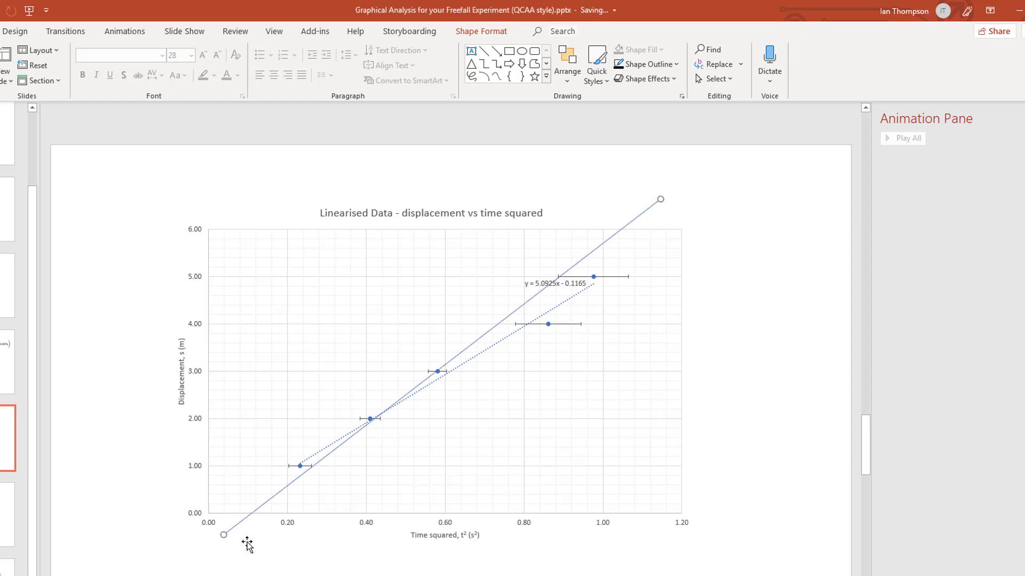
pyautogui.moveTo(223, 534); pyautogui.dragTo(221, 535)
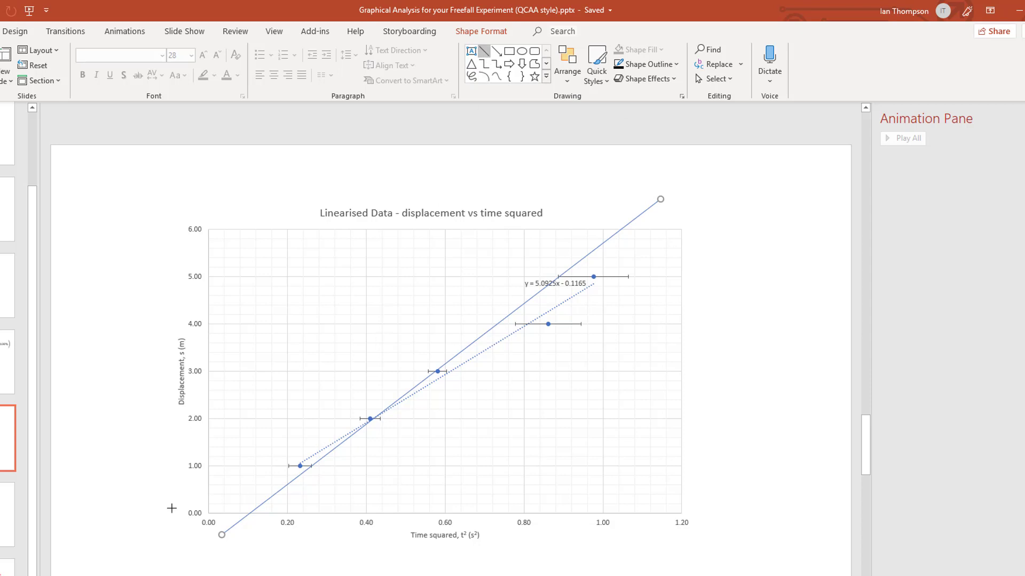
# Draw a shallower line from near the origin to past the last data point, crossing the steep line
pyautogui.moveTo(171, 508); pyautogui.dragTo(697, 241)
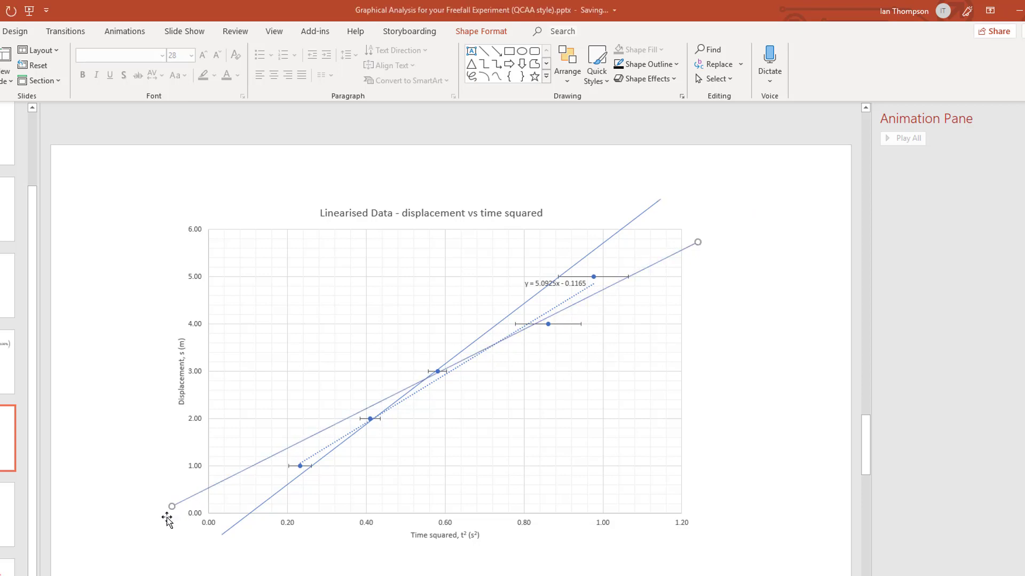
pyautogui.moveTo(170, 505); pyautogui.dragTo(178, 527)
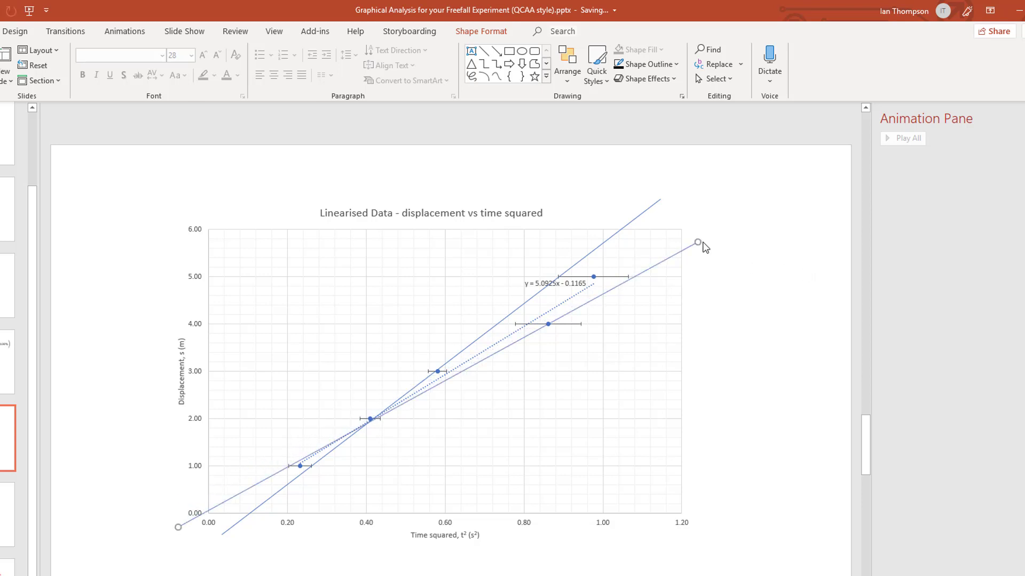
pyautogui.moveTo(699, 239); pyautogui.dragTo(698, 238)
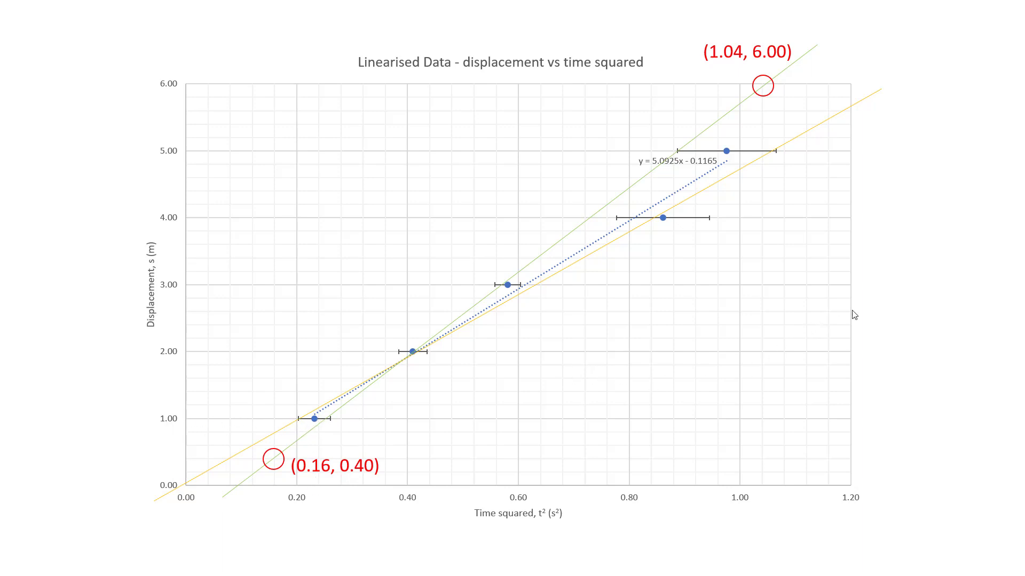
# Reveal the boxed maximum-slope gradient calculation of 6.36 m/s² above the chart
pyautogui.click(890, 406)
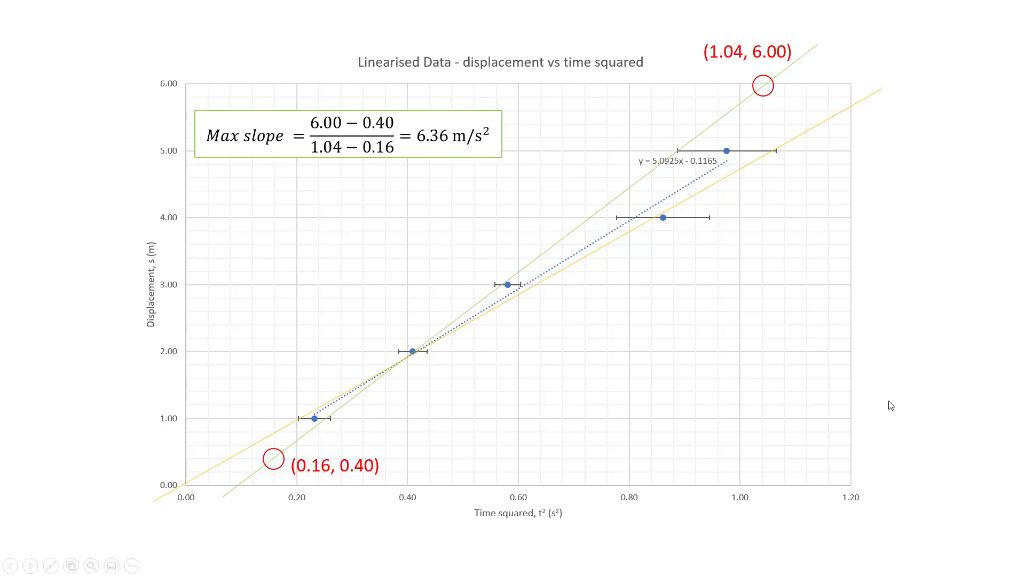